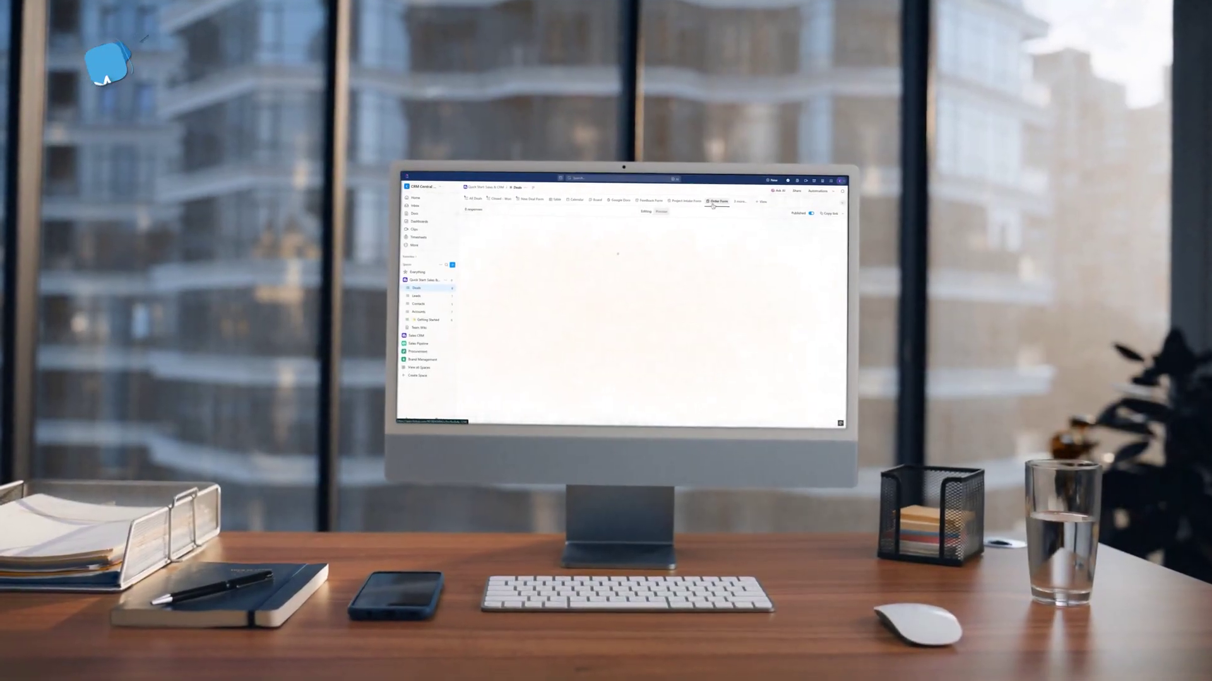
Go from salesforce.com to the 'Try Salesforce Starter Suite for free' page.
{"action": "left_click", "coordinate": [740, 201]}
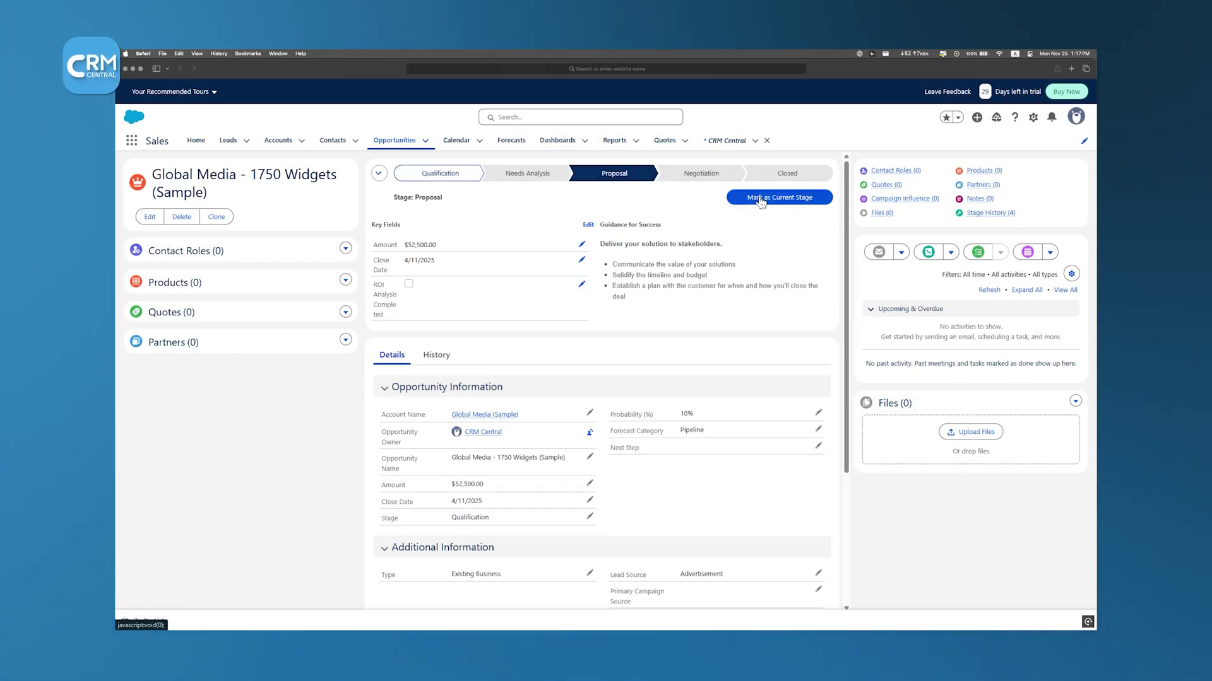
{"action": "left_click", "coordinate": [759, 201]}
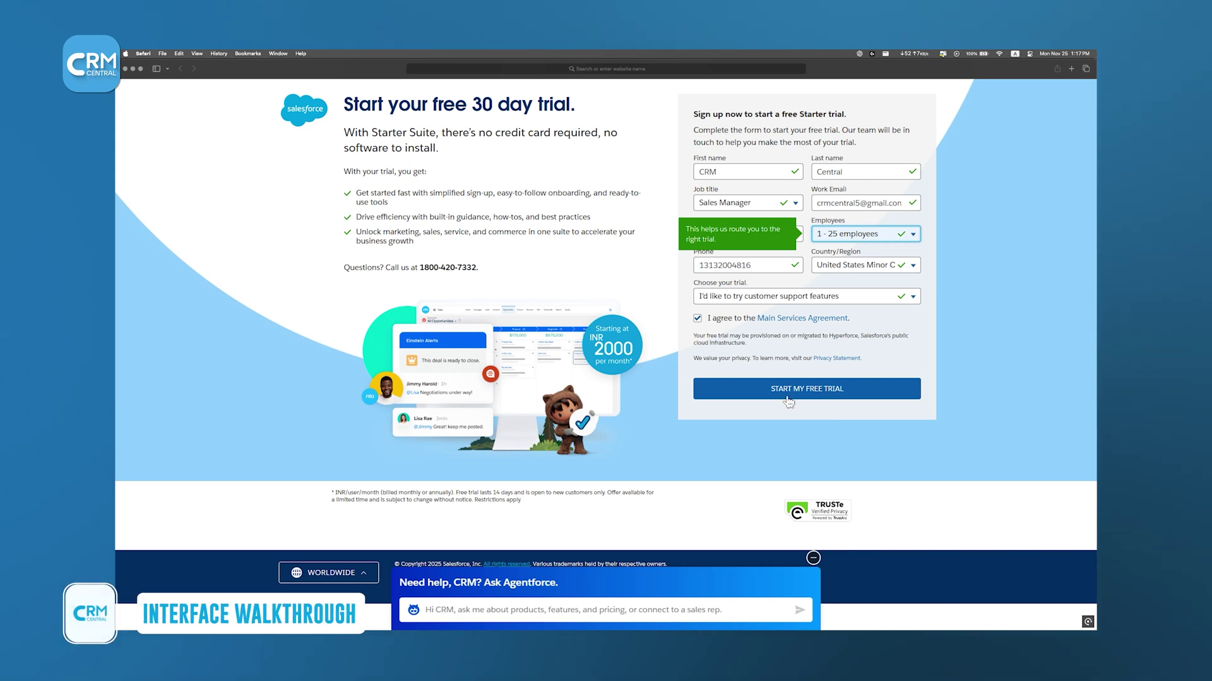
Submit the Starter Suite free-trial sign-up form to reach Seller Home.
{"action": "left_click", "coordinate": [786, 390]}
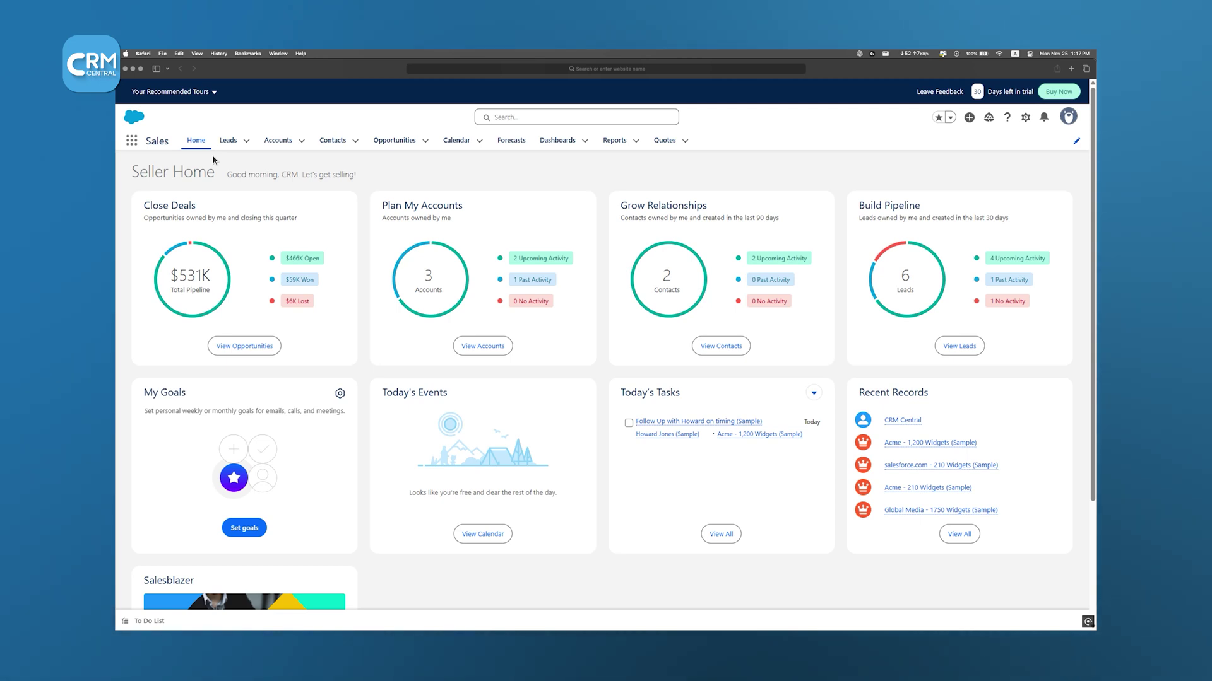
Create and save a new account named Backspace with Industry set to Technology.
{"action": "left_click", "coordinate": [285, 147]}
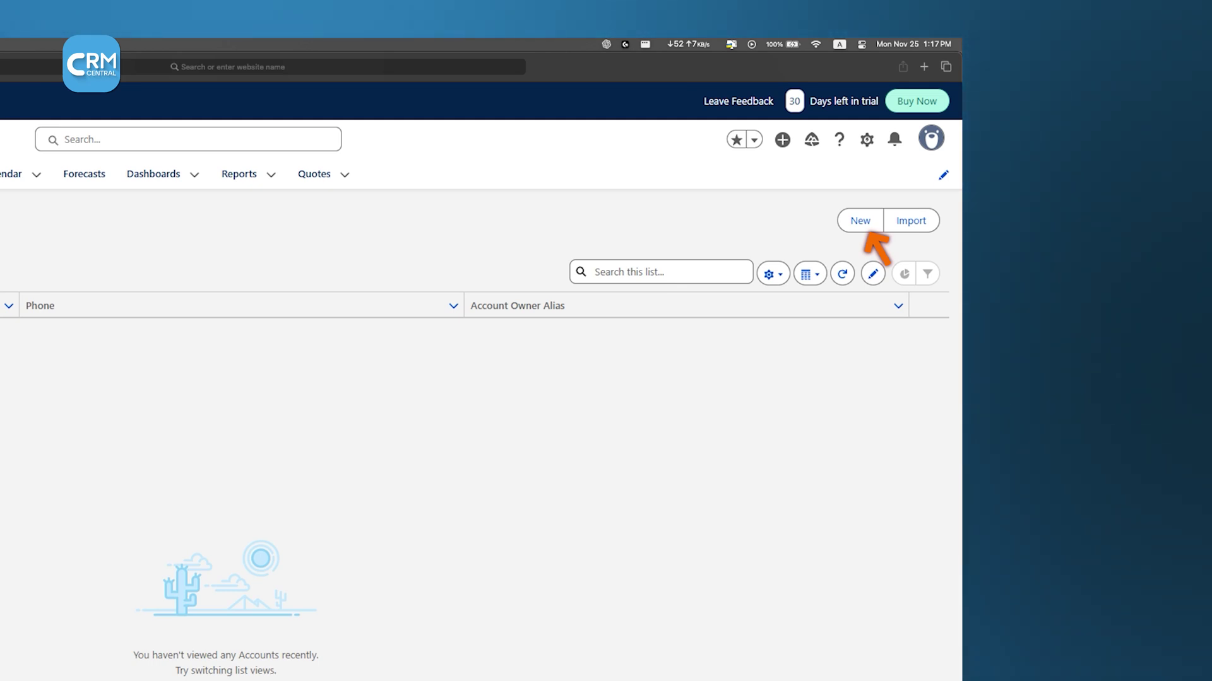
{"action": "left_click", "coordinate": [969, 188]}
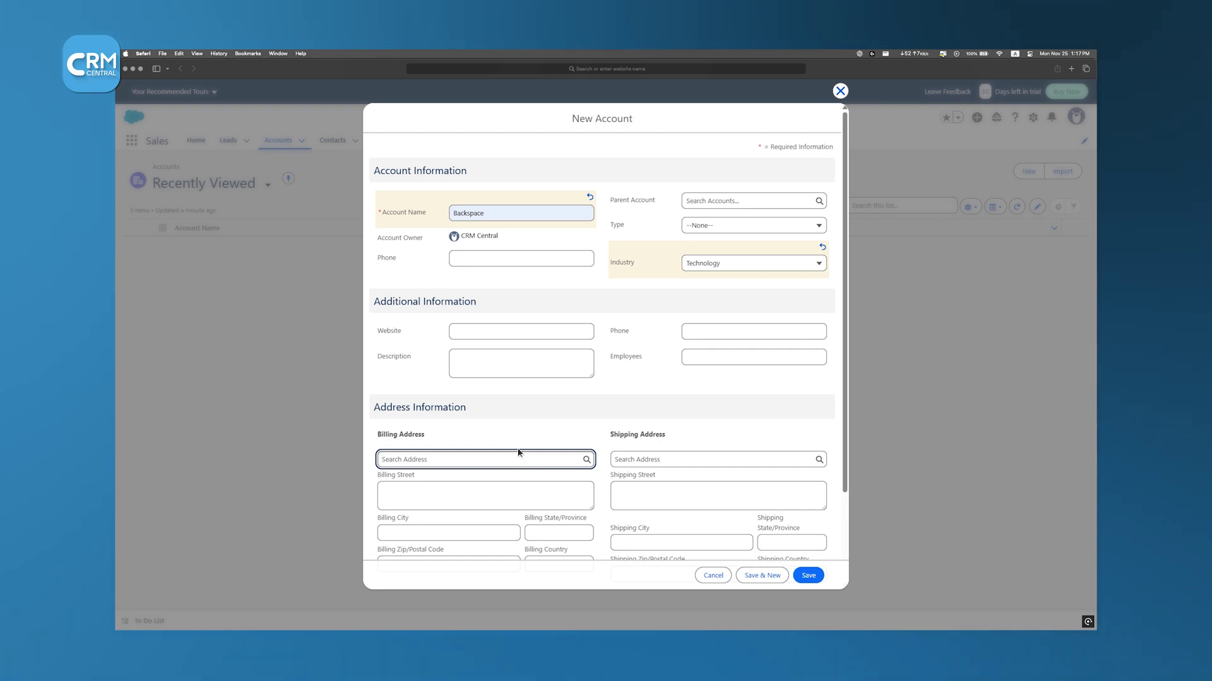
{"action": "scroll", "coordinate": [519, 452], "scroll_direction": "down", "scroll_amount": 3}
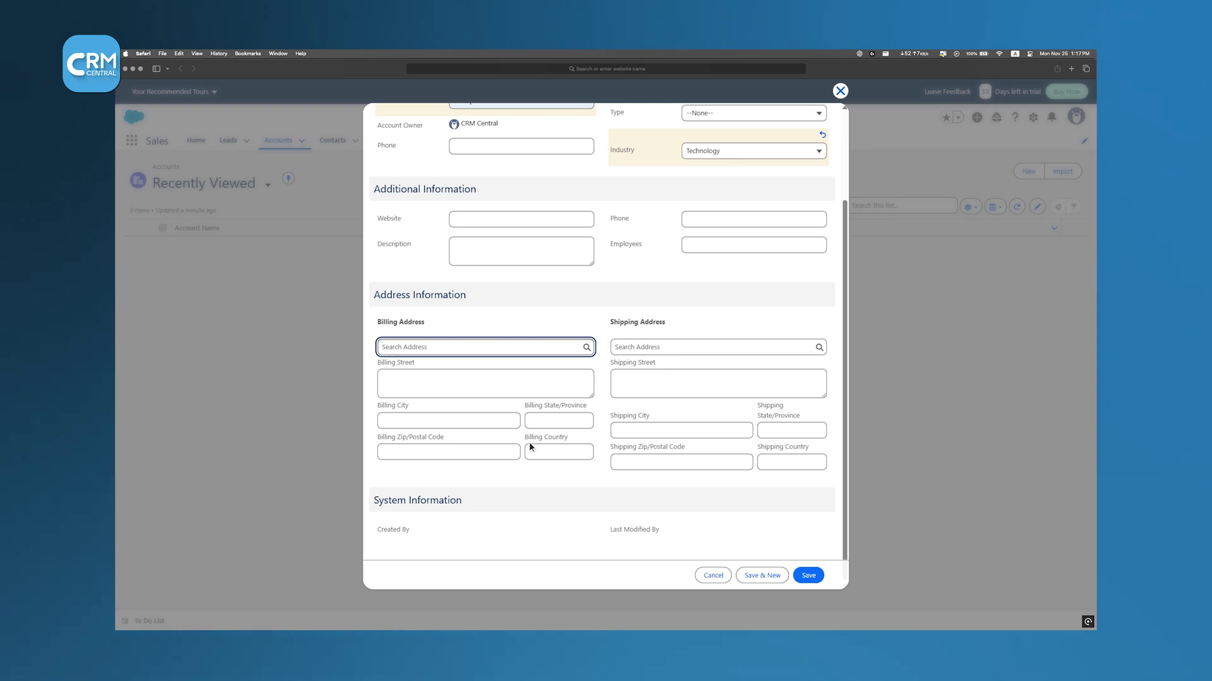
{"action": "scroll", "coordinate": [529, 446], "scroll_direction": "up", "scroll_amount": 3}
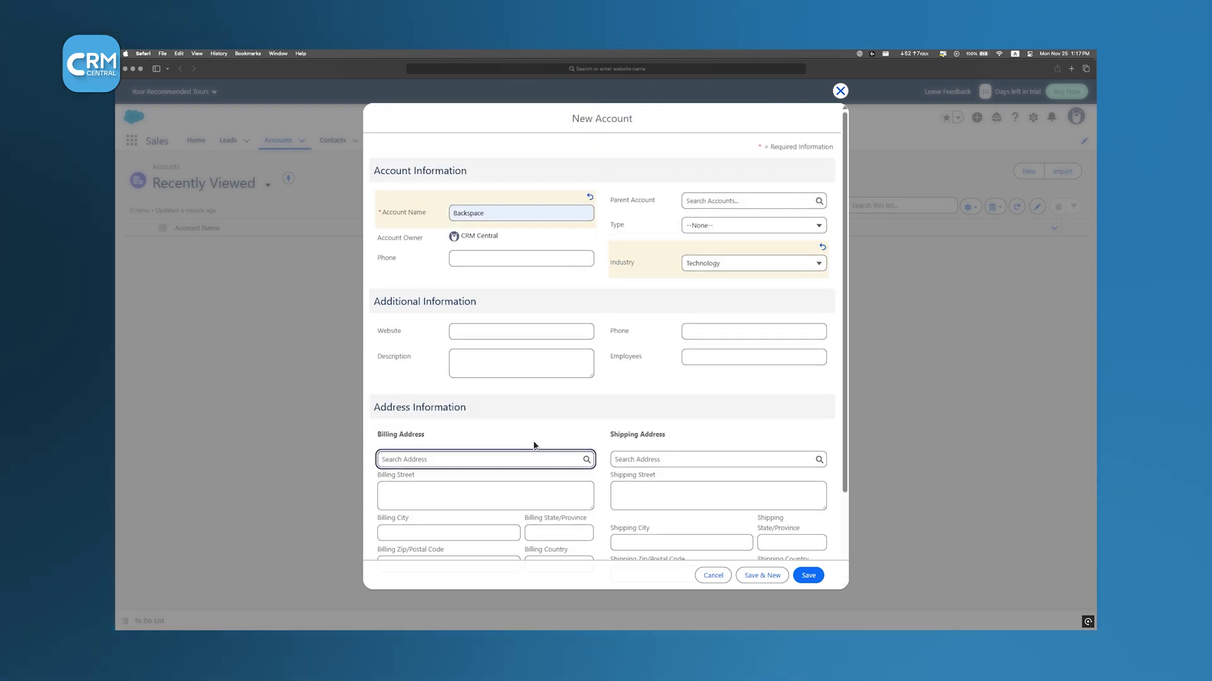
{"action": "left_click", "coordinate": [809, 575]}
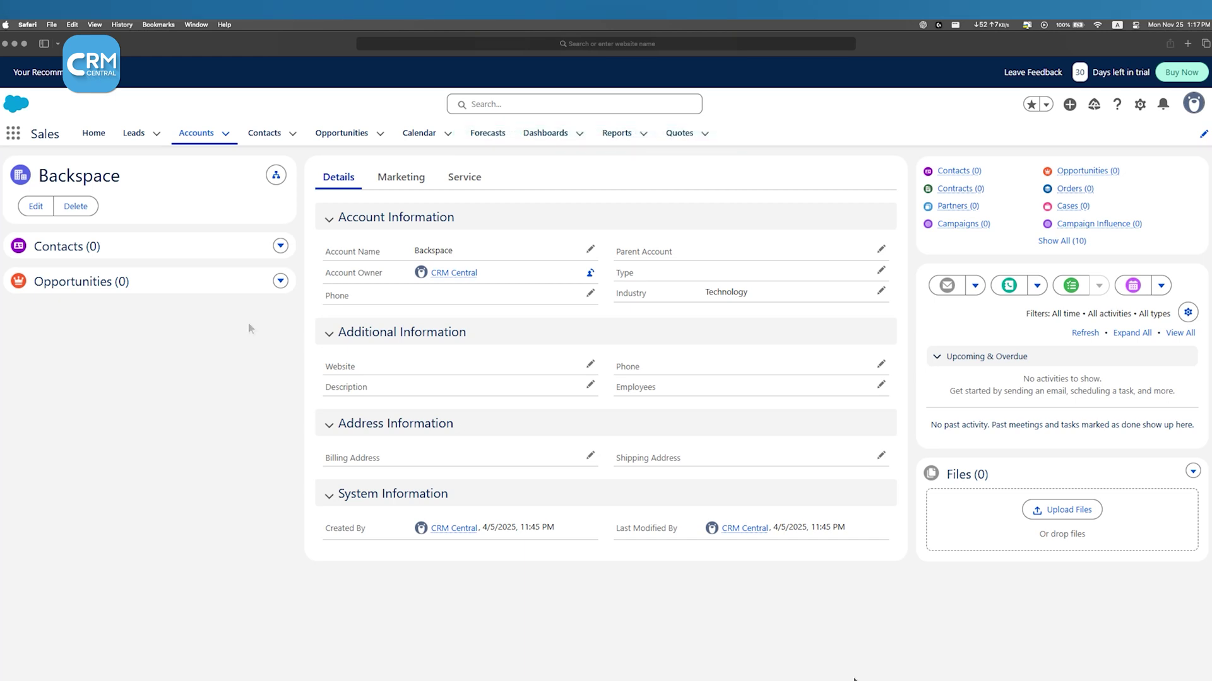
{"action": "left_click", "coordinate": [266, 135]}
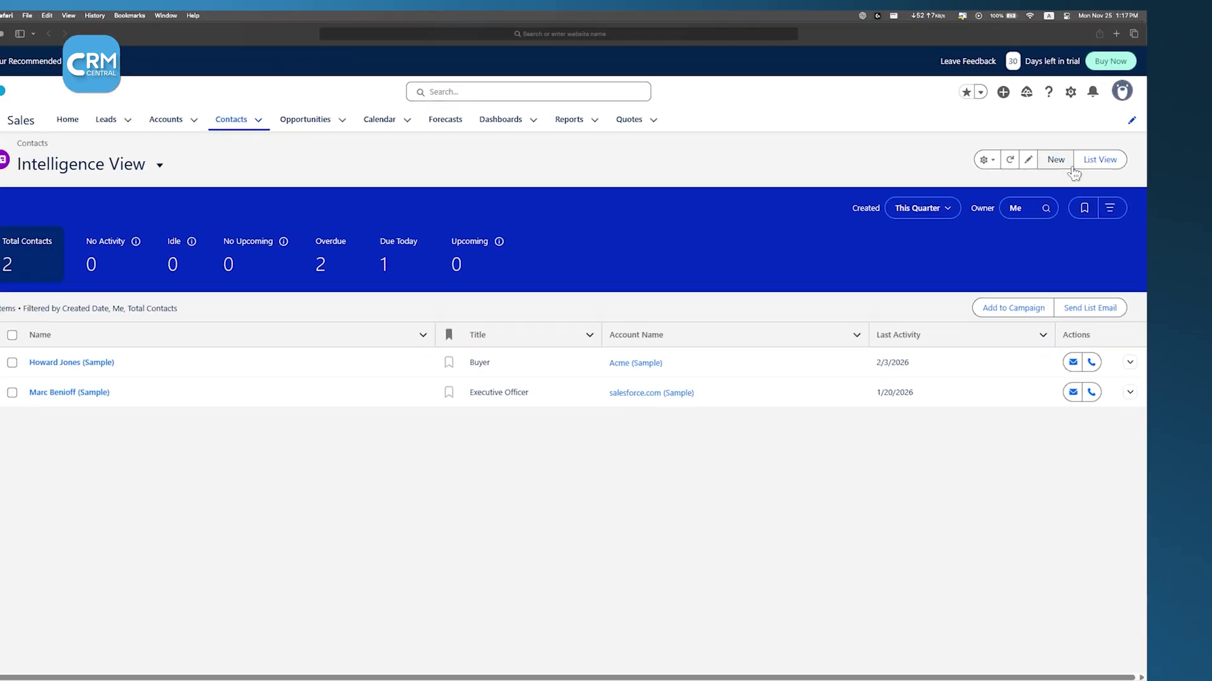
Create and save a contact with a last name, linked to the Backspace account.
{"action": "left_click", "coordinate": [886, 227]}
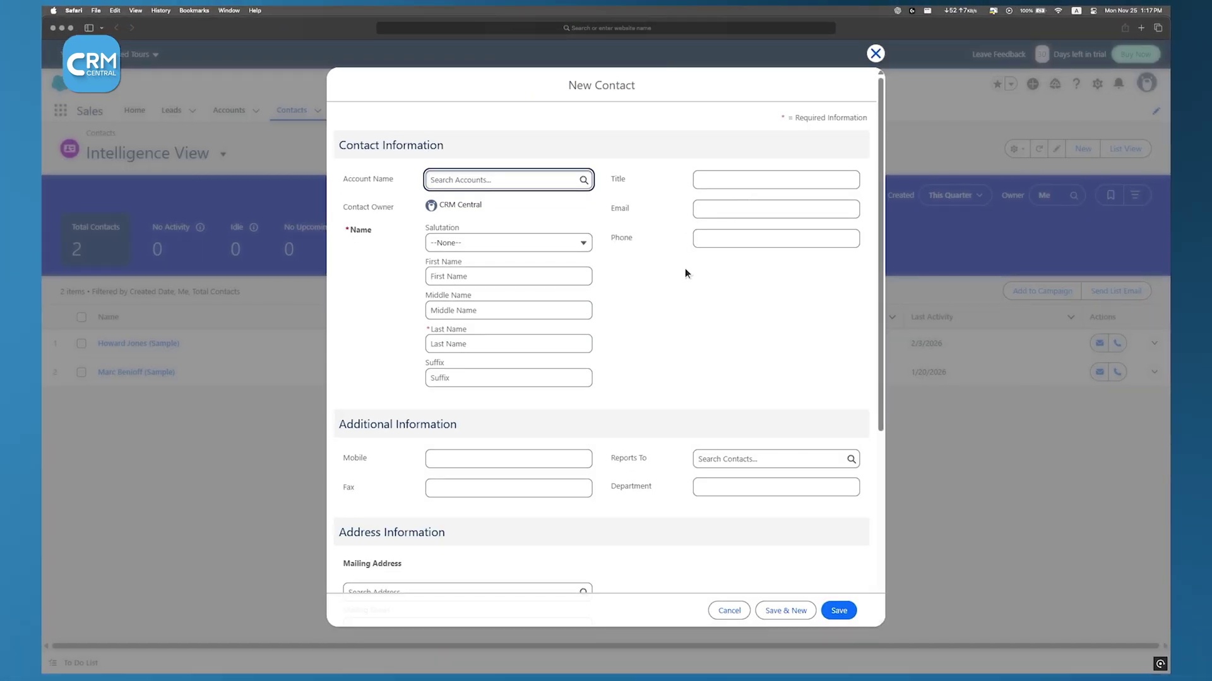
{"action": "left_click", "coordinate": [516, 278]}
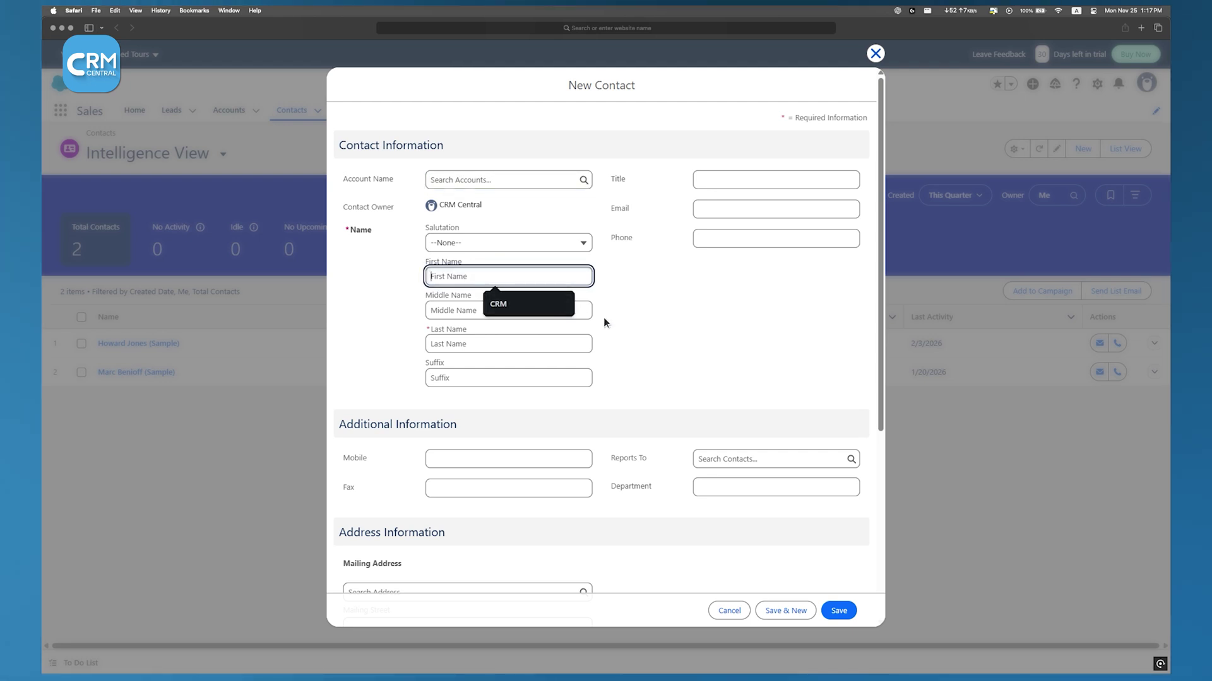
{"action": "left_click", "coordinate": [587, 310]}
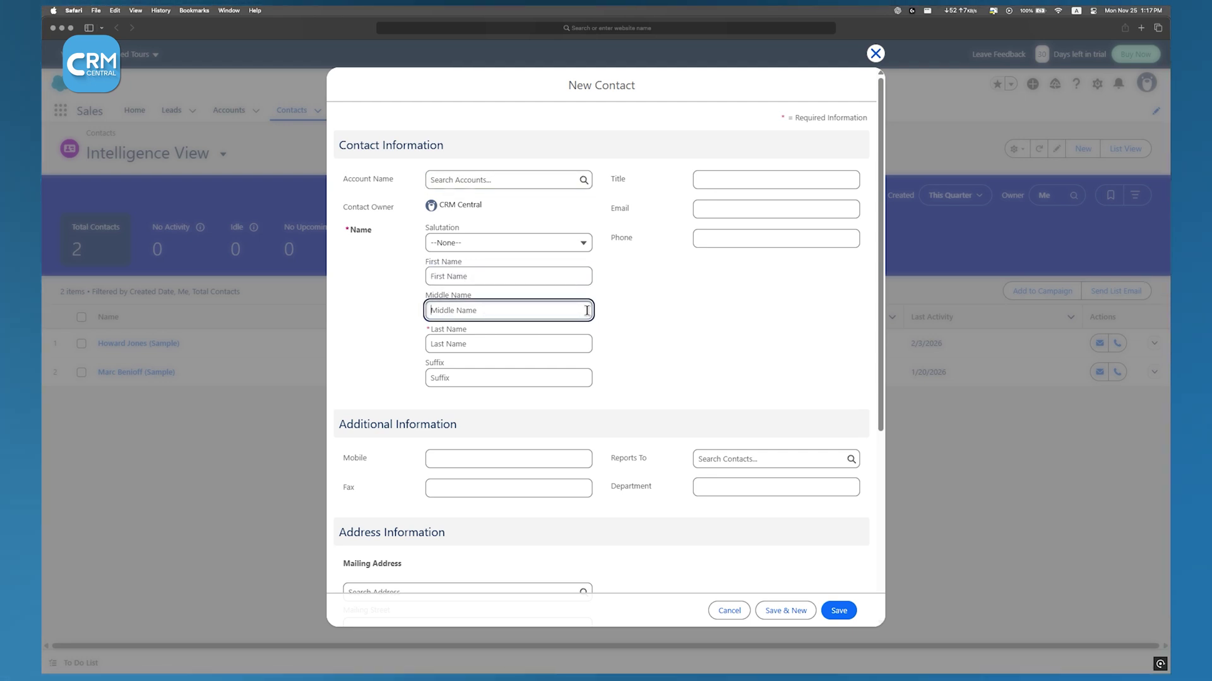
{"action": "left_click", "coordinate": [589, 341]}
{"action": "type", "text": "Bob"}
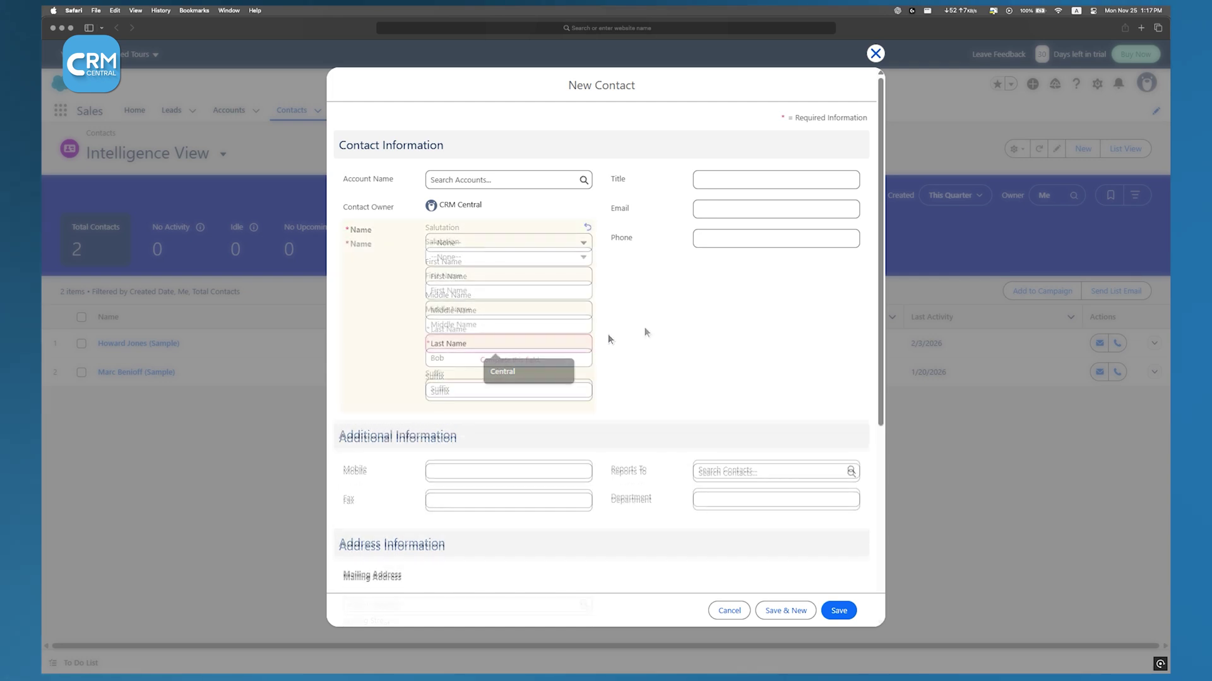
{"action": "left_click", "coordinate": [505, 178]}
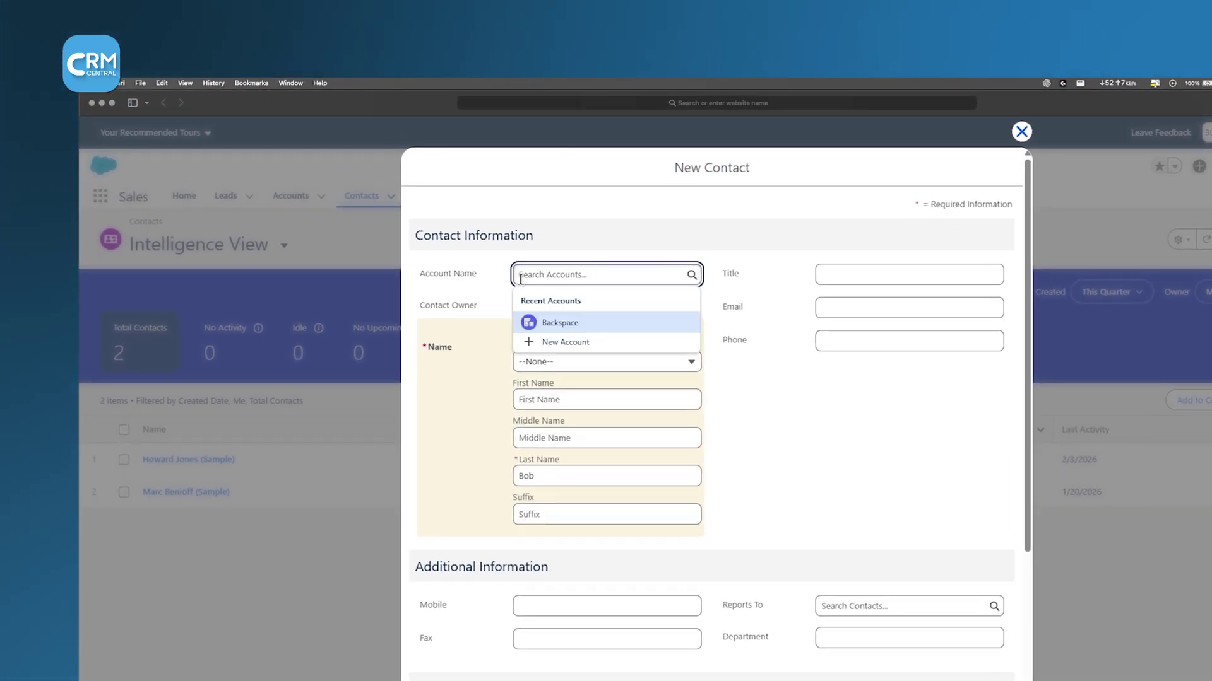
{"action": "left_click", "coordinate": [594, 320]}
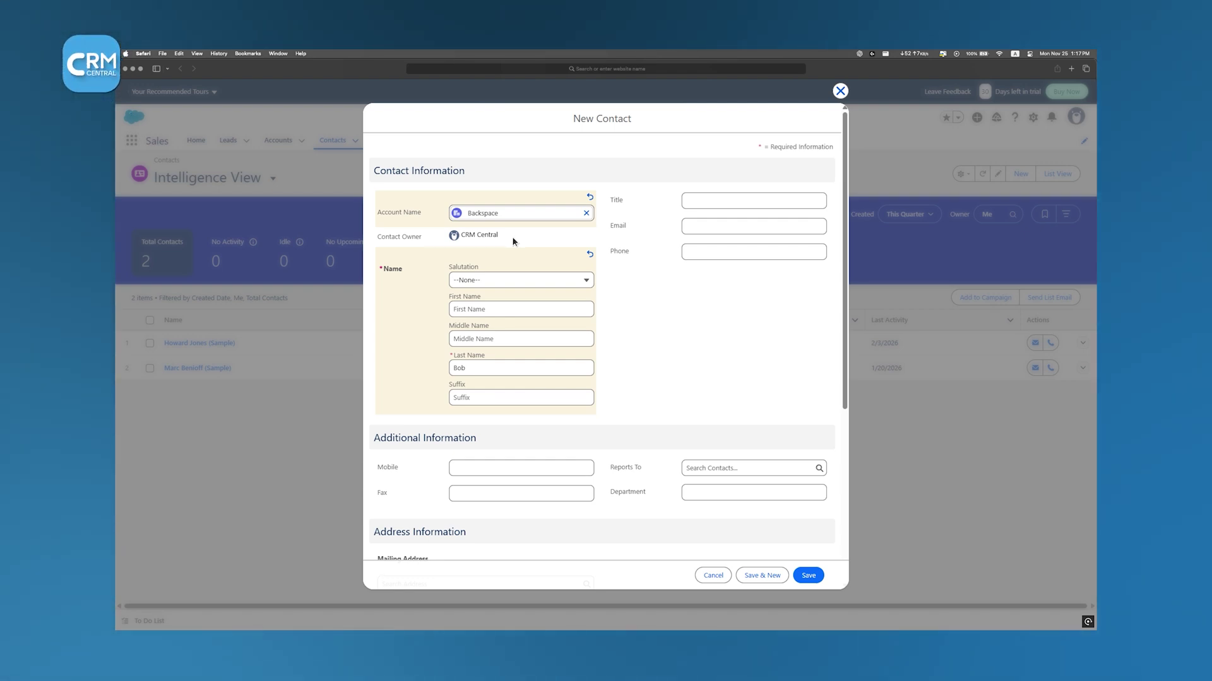
{"action": "scroll", "coordinate": [513, 241], "scroll_direction": "down", "scroll_amount": 5}
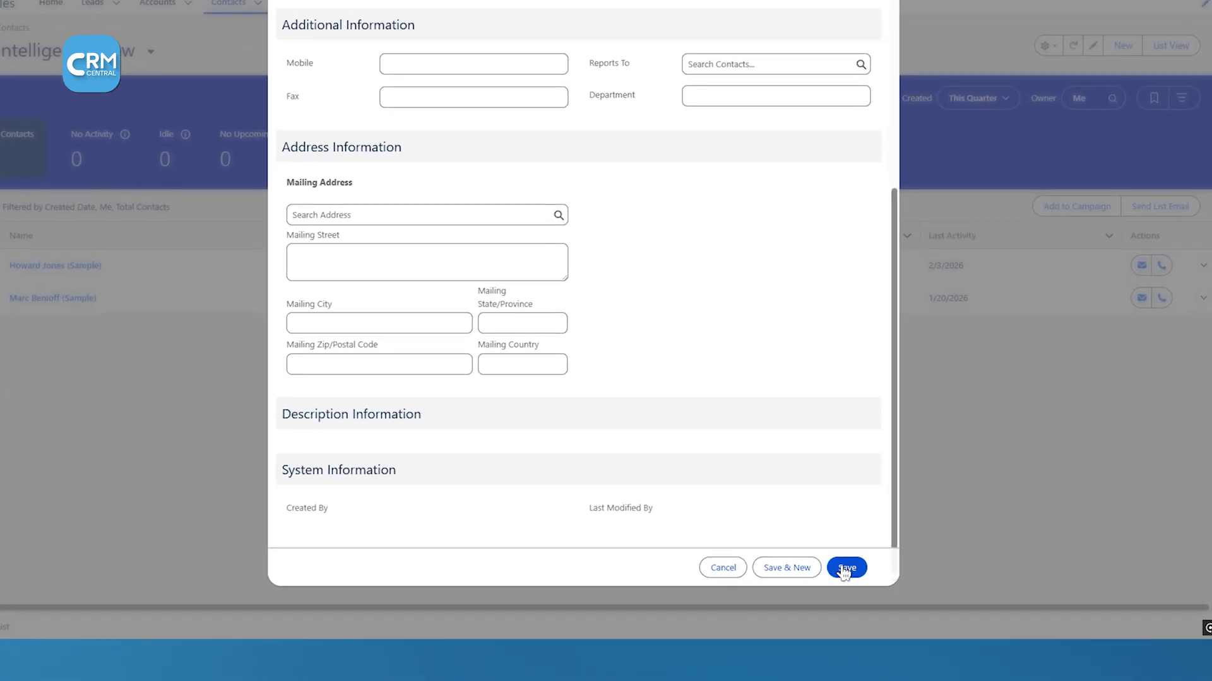
{"action": "left_click", "coordinate": [845, 569]}
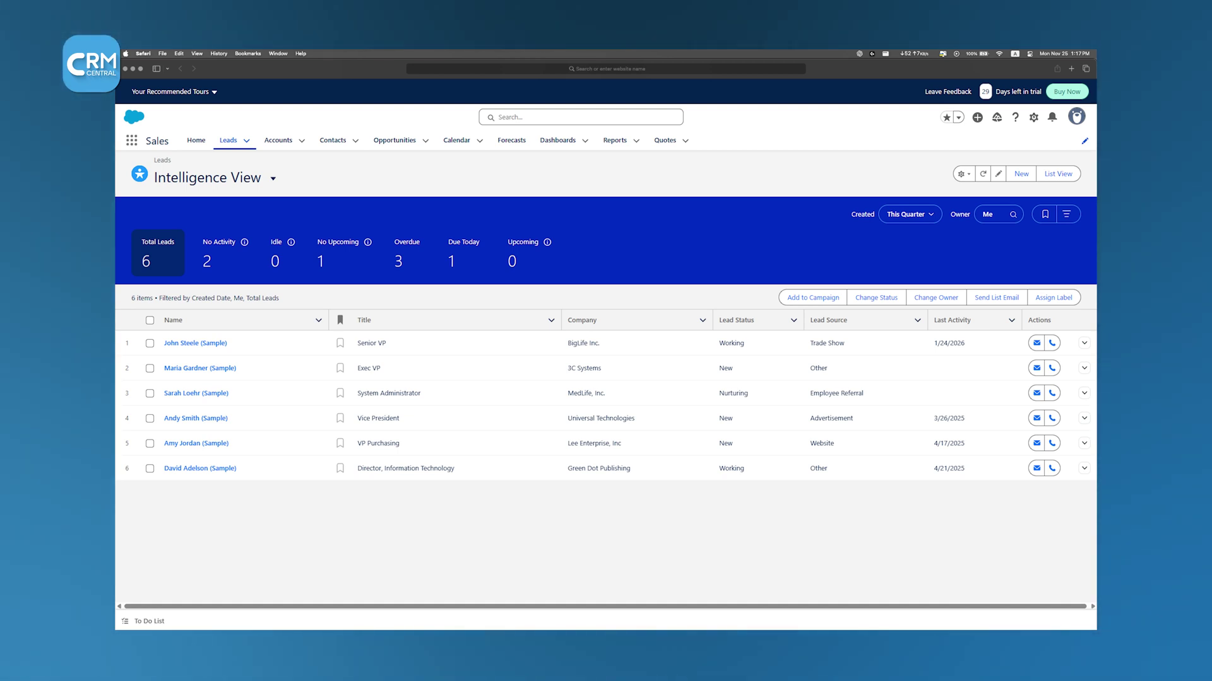
Open the nord.co lead and save a Meeting task for it.
{"action": "left_click", "coordinate": [180, 494]}
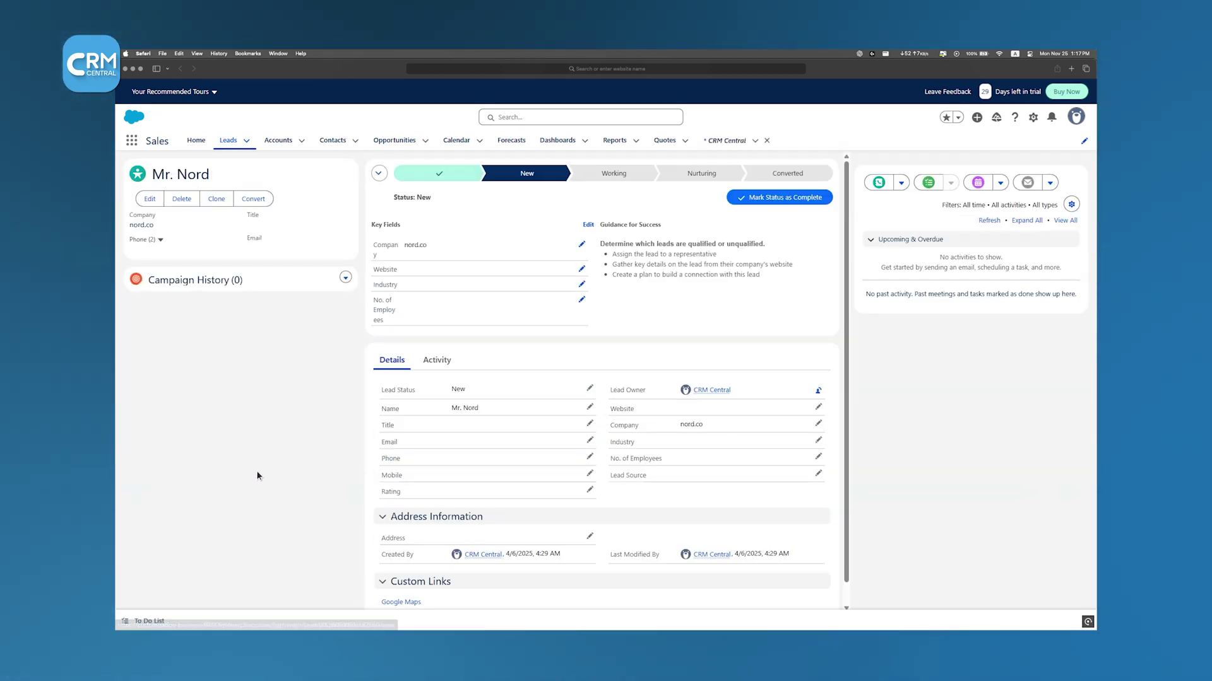
{"action": "left_click", "coordinate": [816, 391]}
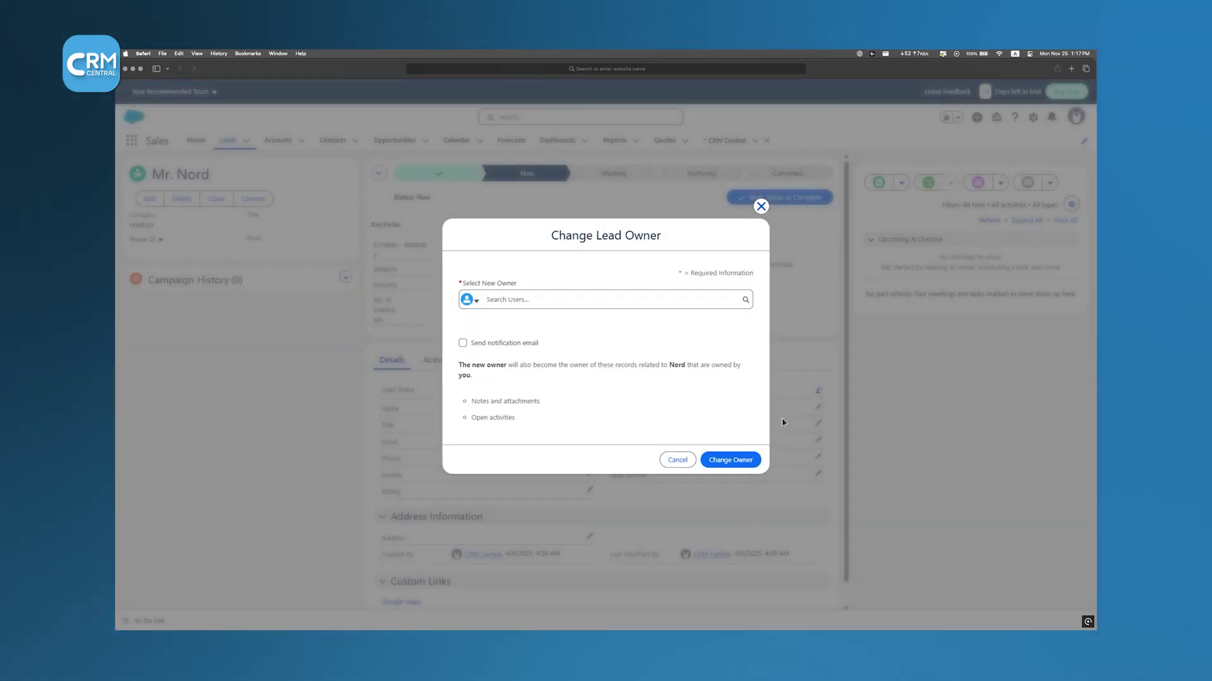
{"action": "left_click", "coordinate": [479, 301]}
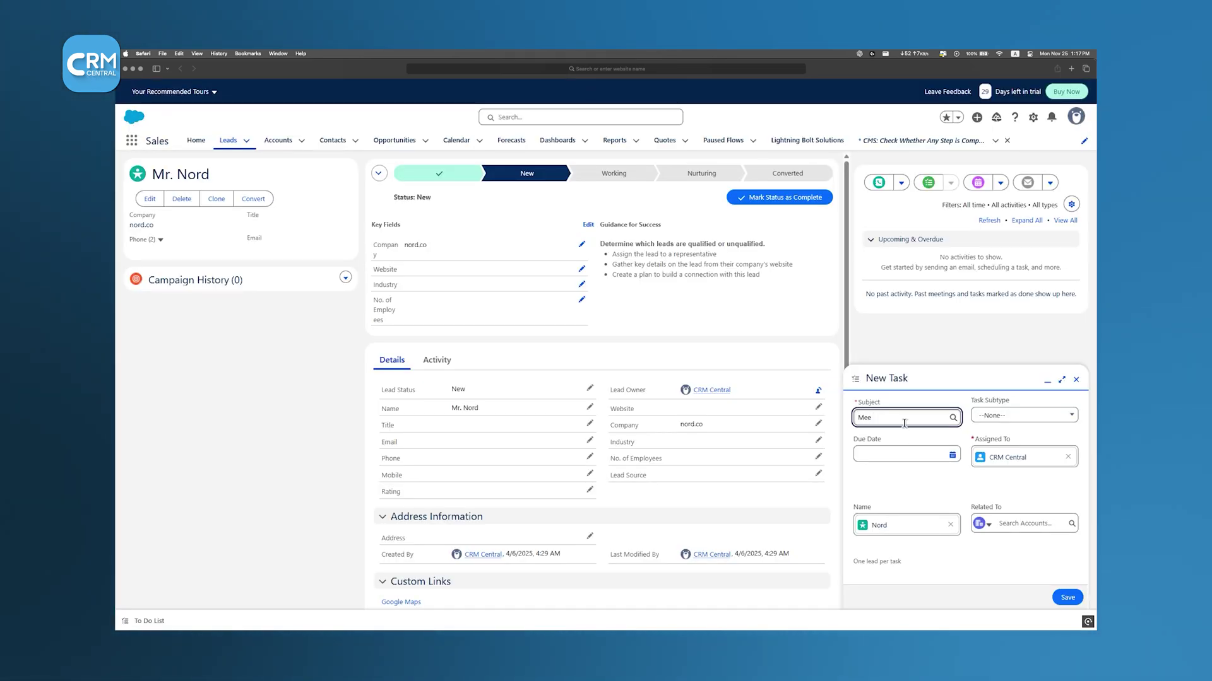
{"action": "left_click", "coordinate": [946, 481]}
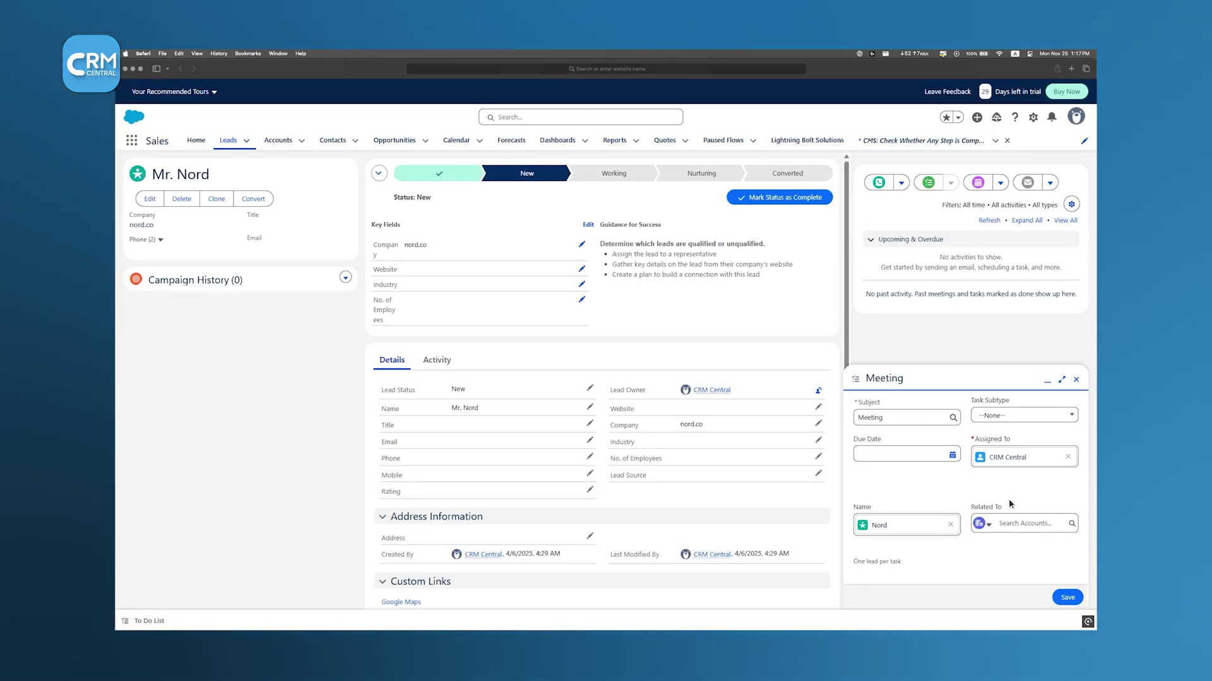
{"action": "left_click", "coordinate": [1067, 598]}
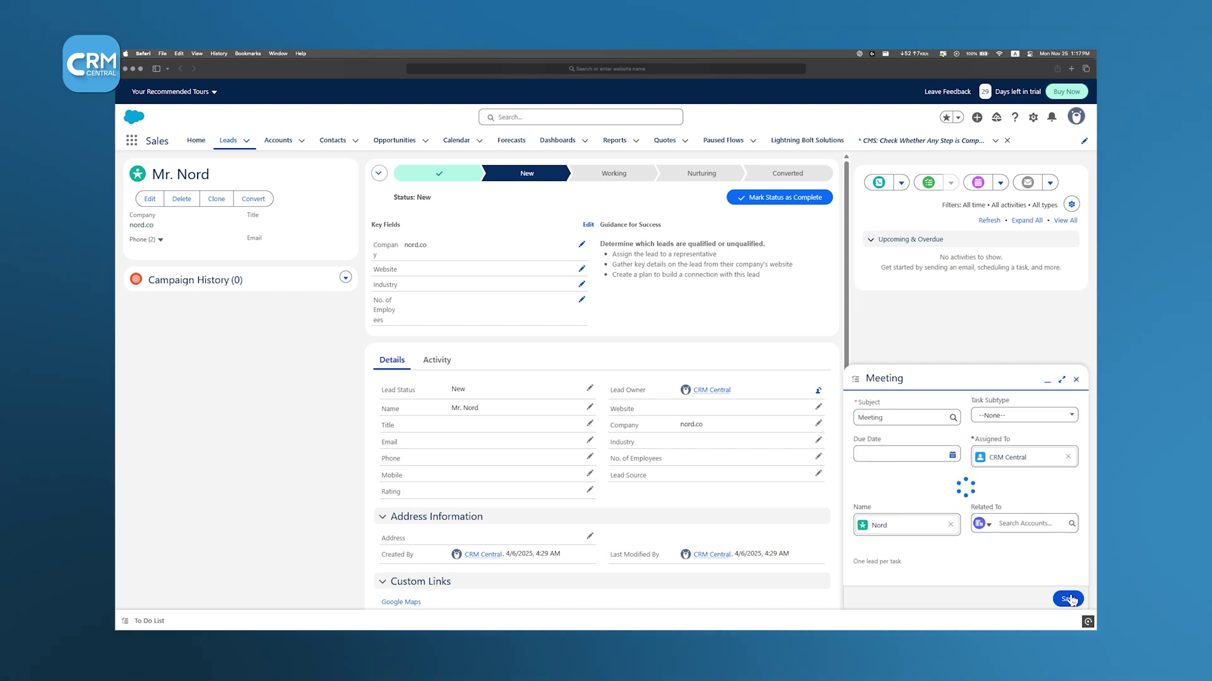
Log a Meeting event for the lead with an end date of April 9.
{"action": "left_click", "coordinate": [978, 182]}
{"action": "left_click", "coordinate": [948, 420]}
{"action": "left_click", "coordinate": [949, 475]}
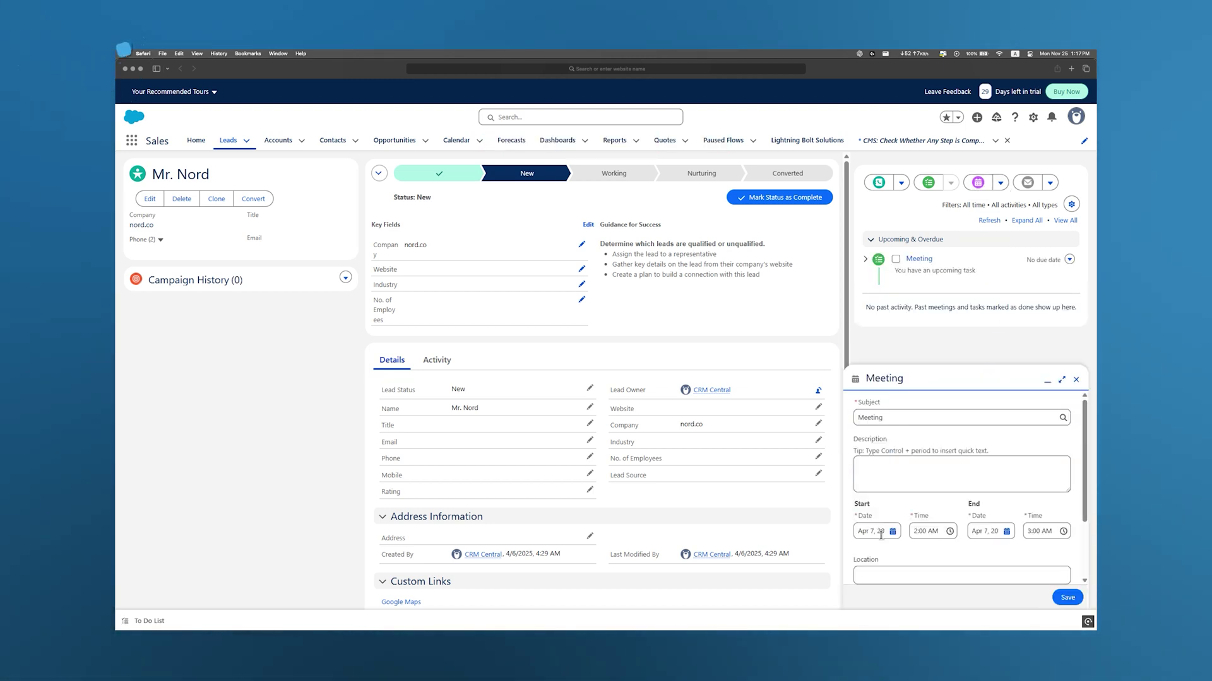
{"action": "scroll", "coordinate": [998, 470], "scroll_direction": "down", "scroll_amount": 3}
{"action": "left_click", "coordinate": [985, 428]}
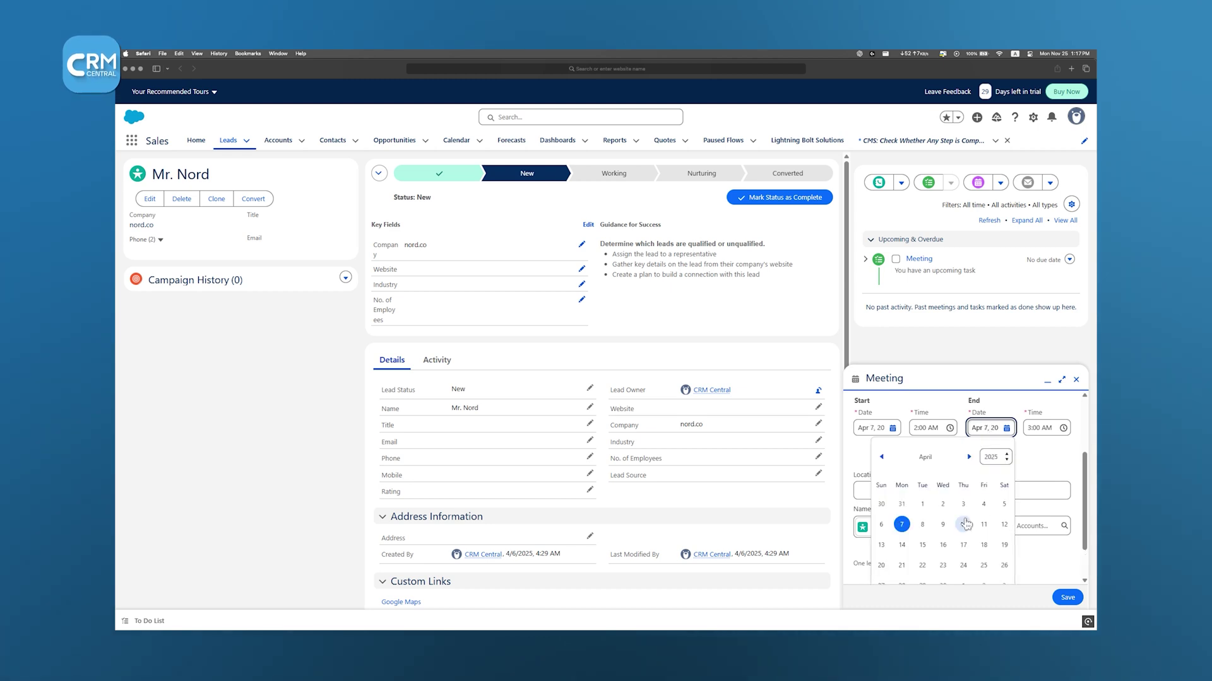
{"action": "left_click", "coordinate": [942, 524]}
{"action": "scroll", "coordinate": [907, 559], "scroll_direction": "up", "scroll_amount": 3}
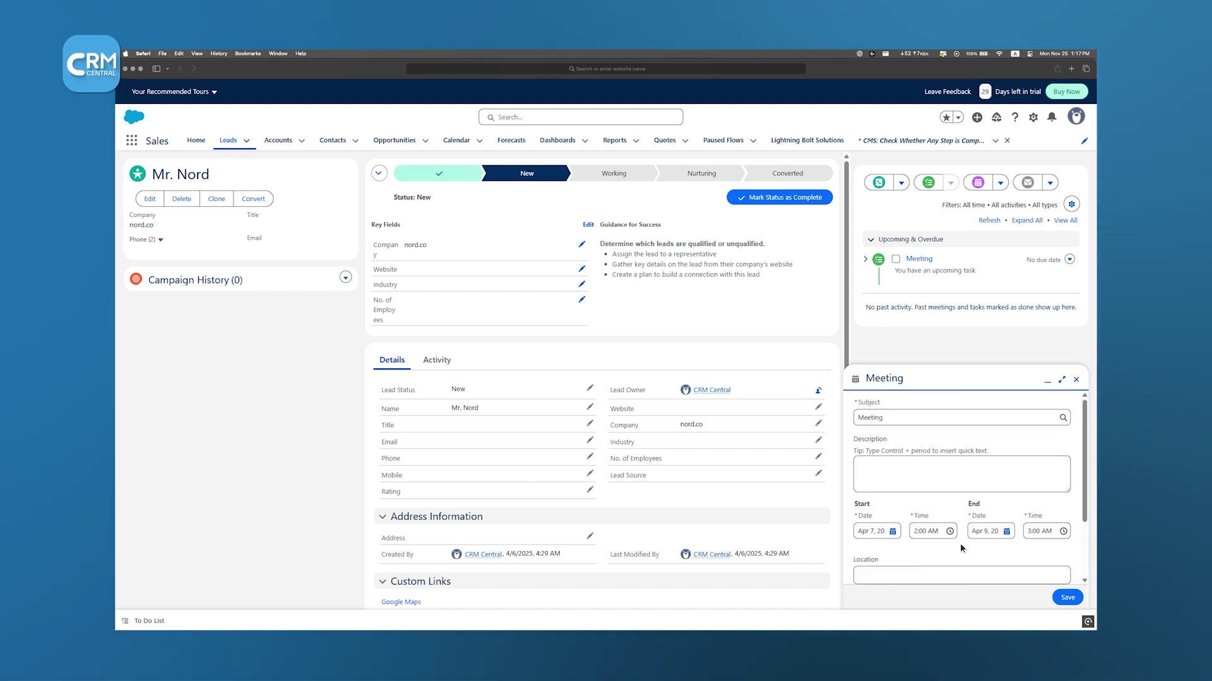
{"action": "left_click", "coordinate": [1067, 596]}
Advance the lead's status to Working and mark the Meeting task complete.
{"action": "left_click", "coordinate": [754, 198]}
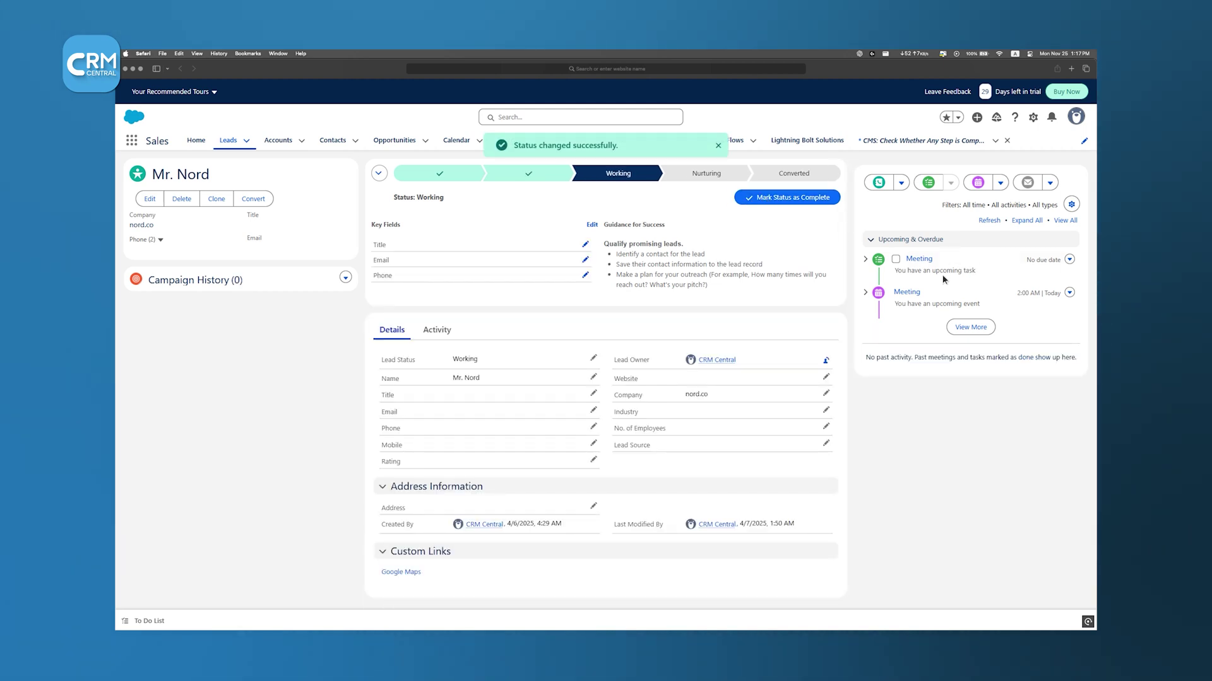
{"action": "left_click", "coordinate": [895, 260]}
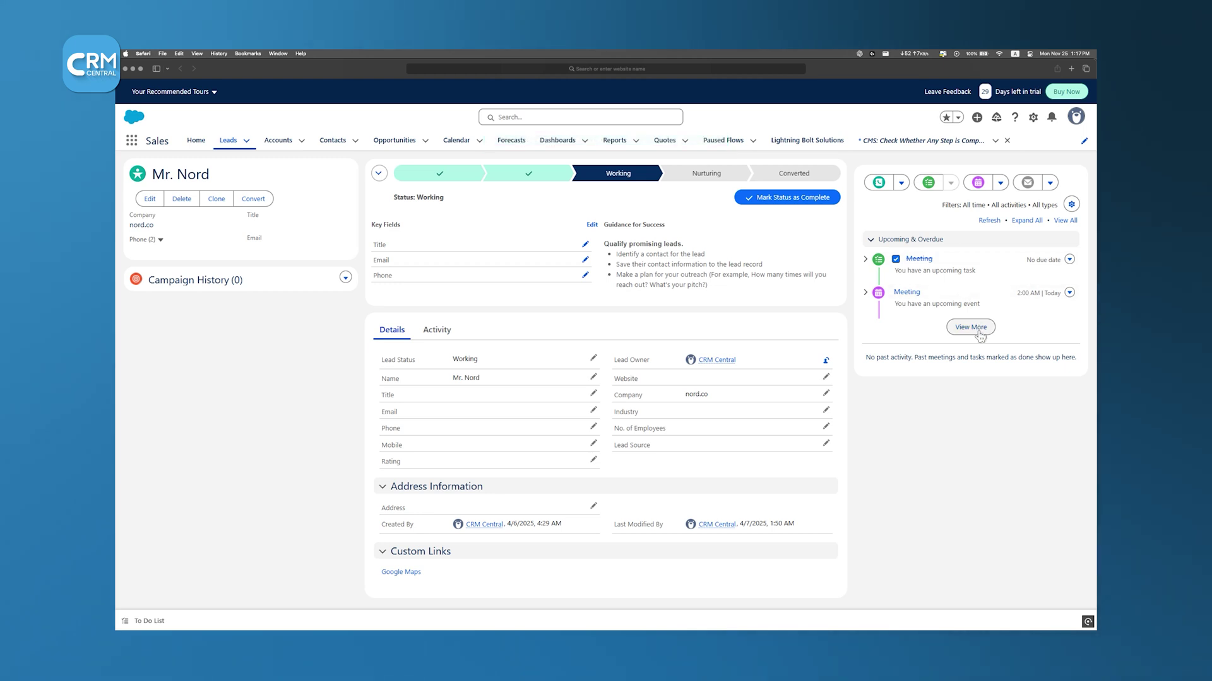
{"action": "left_click", "coordinate": [908, 292]}
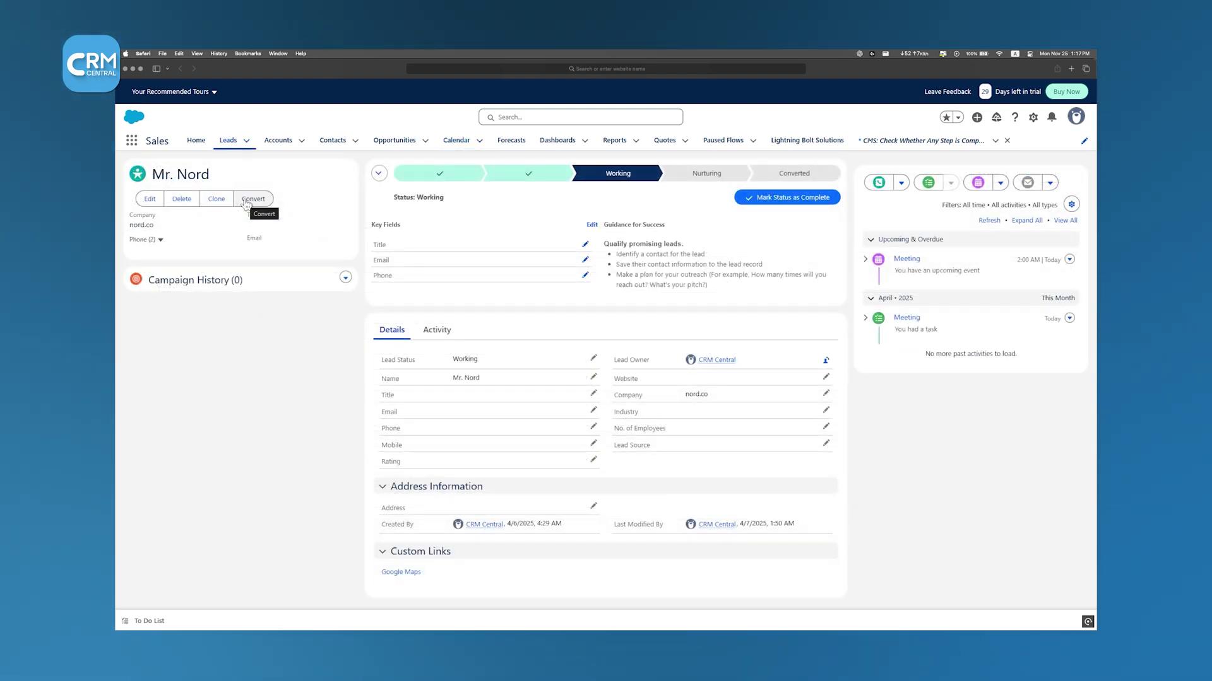
{"action": "left_click", "coordinate": [247, 199]}
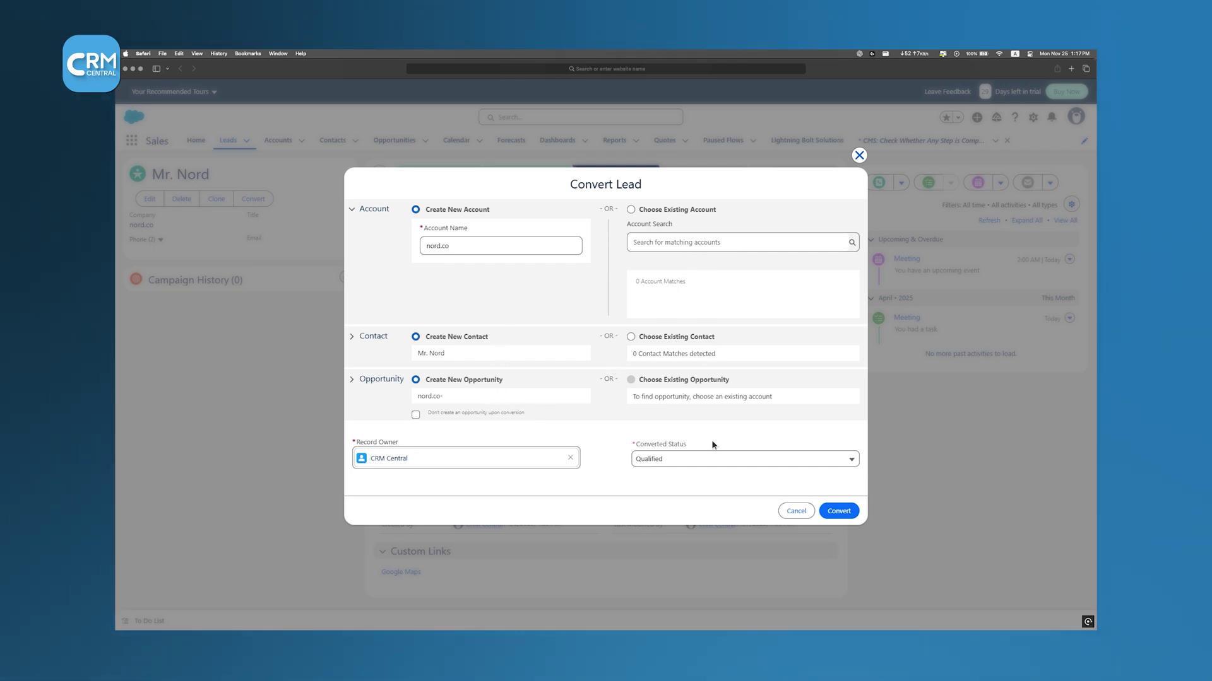
Convert the nord.co lead with Converted Status Qualified and close the success summary.
{"action": "left_click", "coordinate": [707, 462]}
{"action": "left_click", "coordinate": [707, 463]}
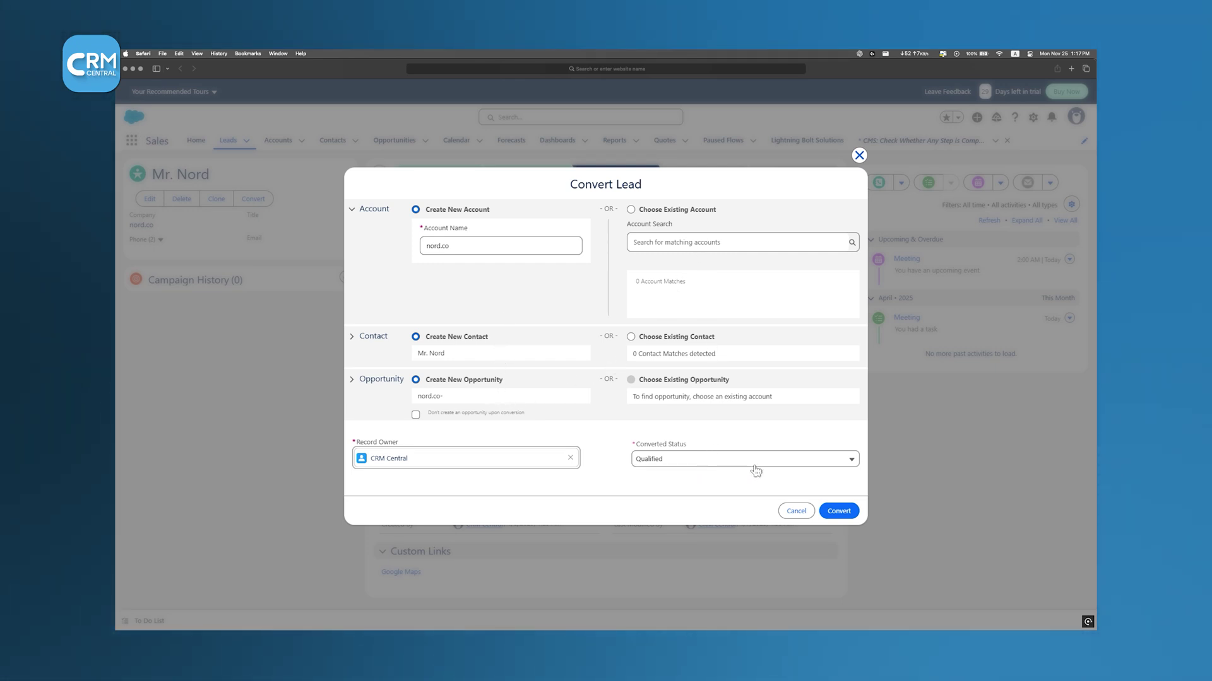
{"action": "left_click", "coordinate": [839, 511]}
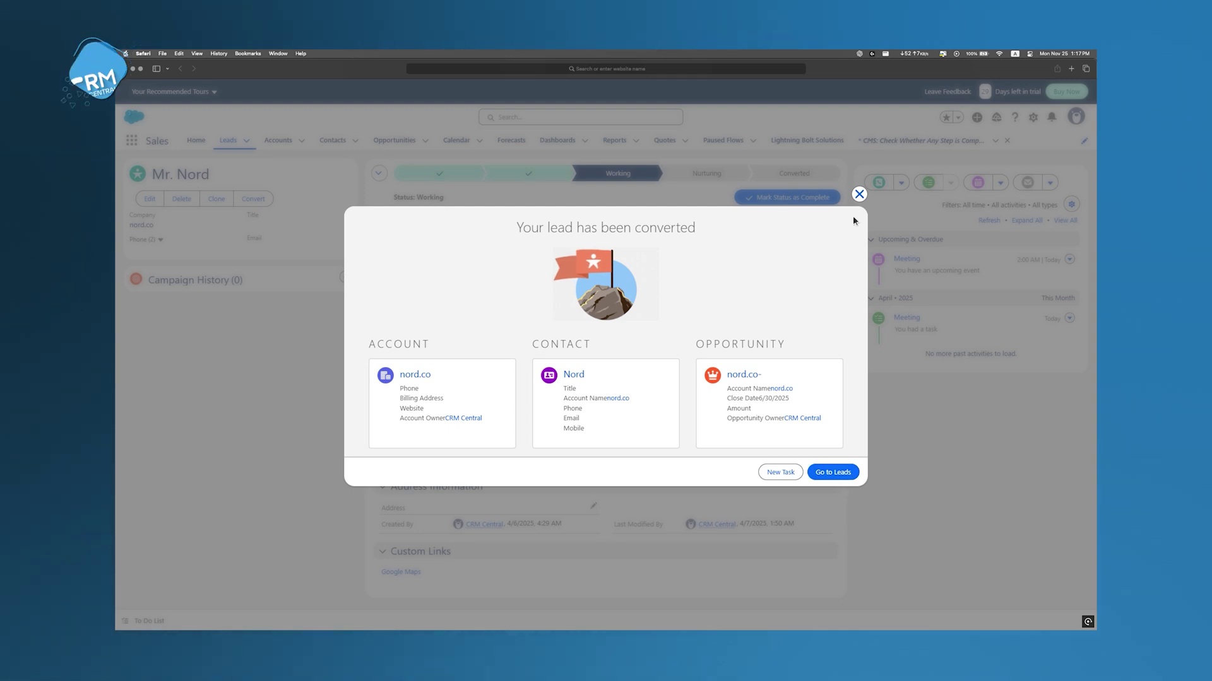
{"action": "left_click", "coordinate": [859, 194]}
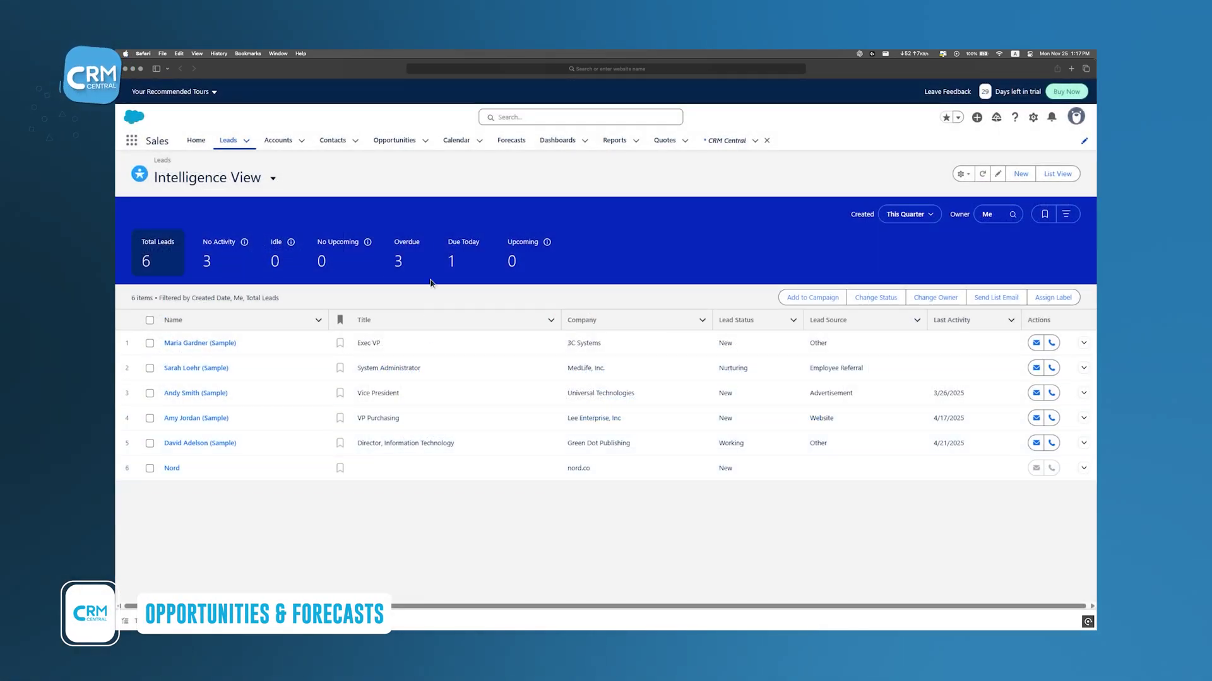
{"action": "left_click", "coordinate": [396, 140]}
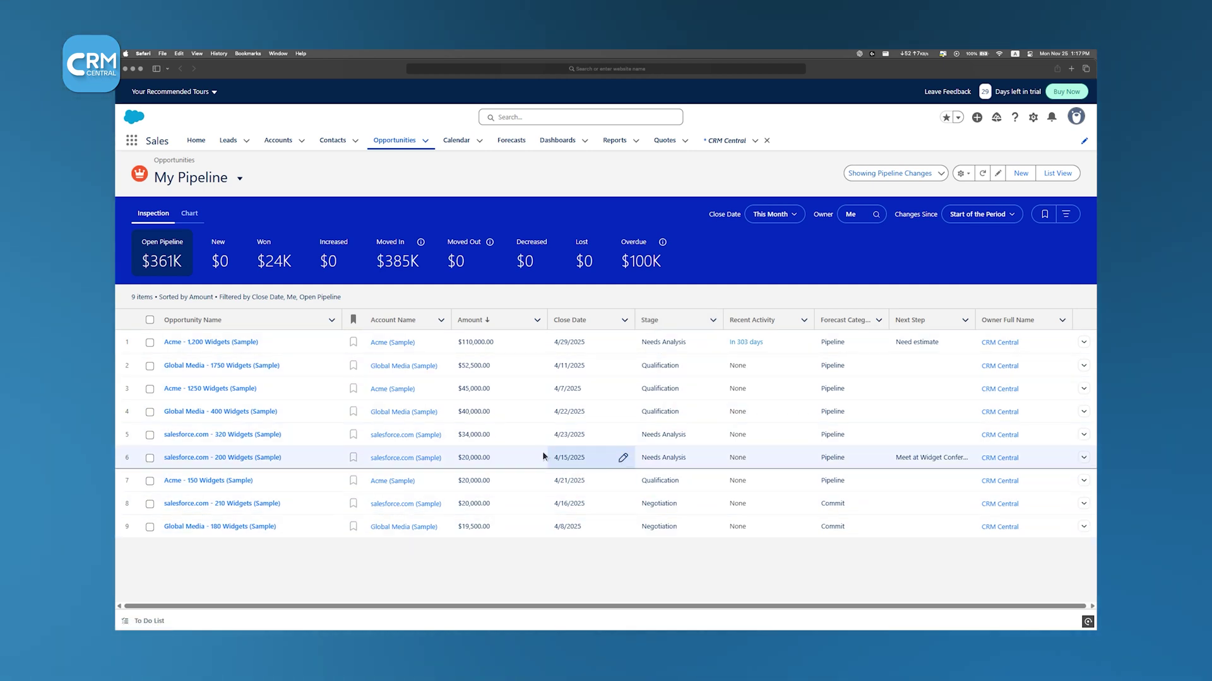
Move the Global Media - 1750 Widgets (Sample) opportunity through Proposal to Negotiation.
{"action": "left_click", "coordinate": [266, 366]}
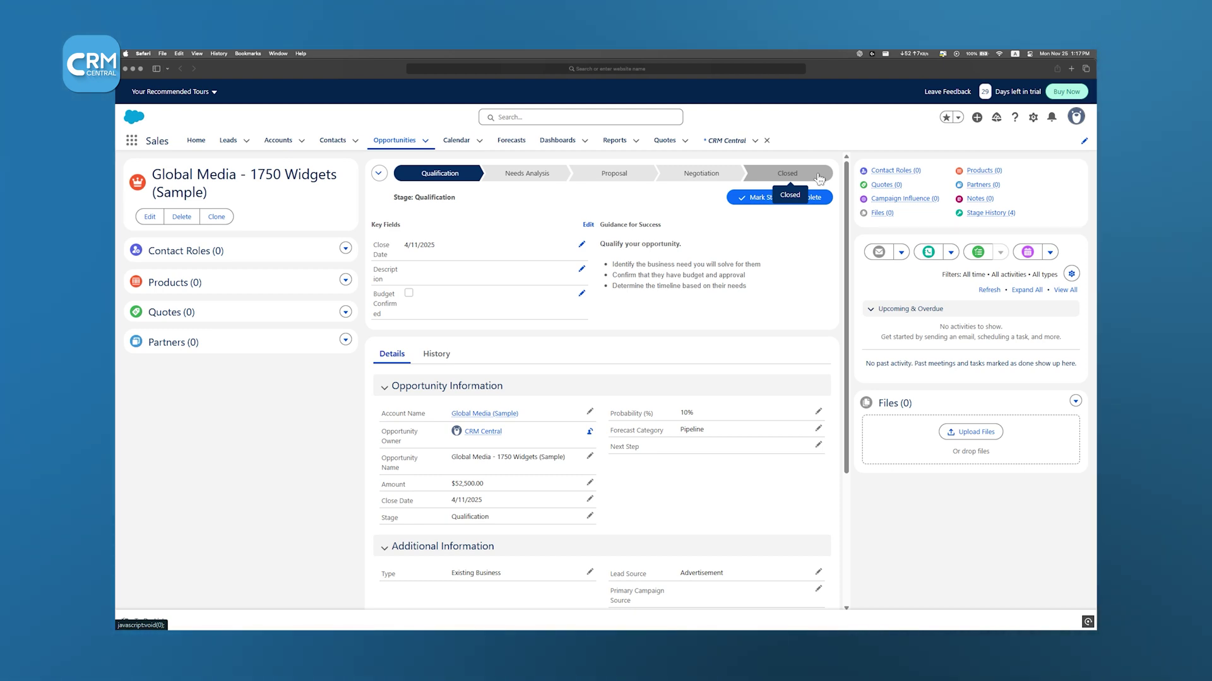
{"action": "left_click", "coordinate": [627, 177]}
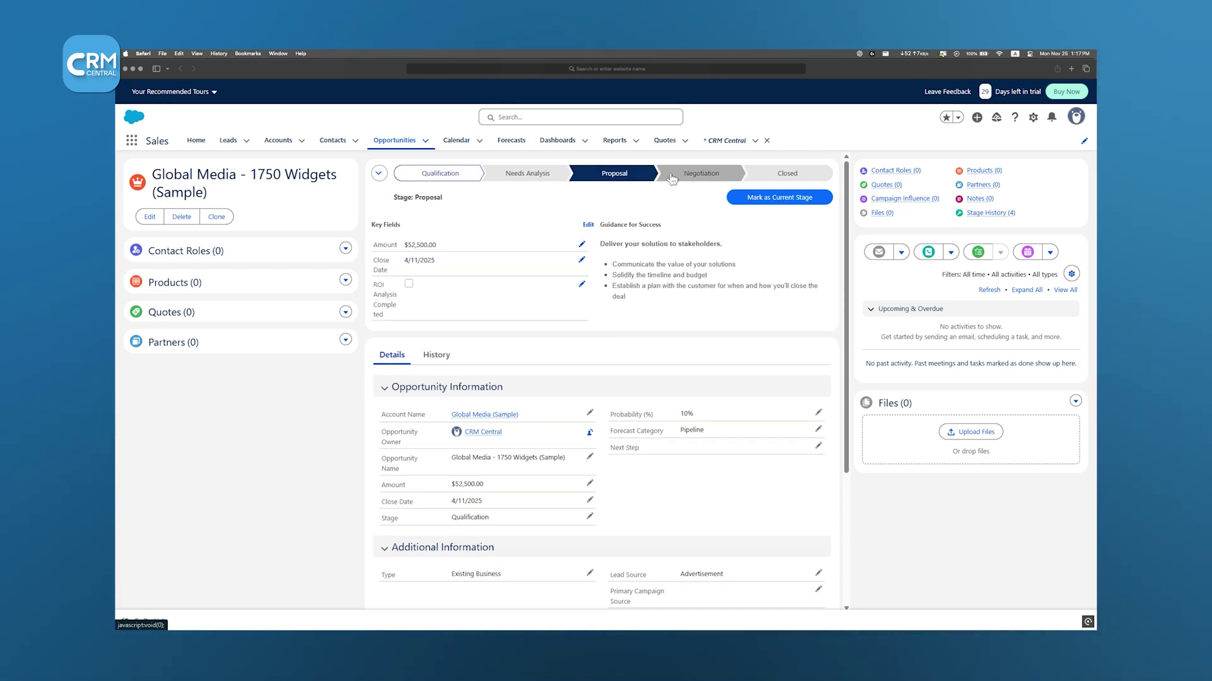
{"action": "left_click", "coordinate": [761, 198]}
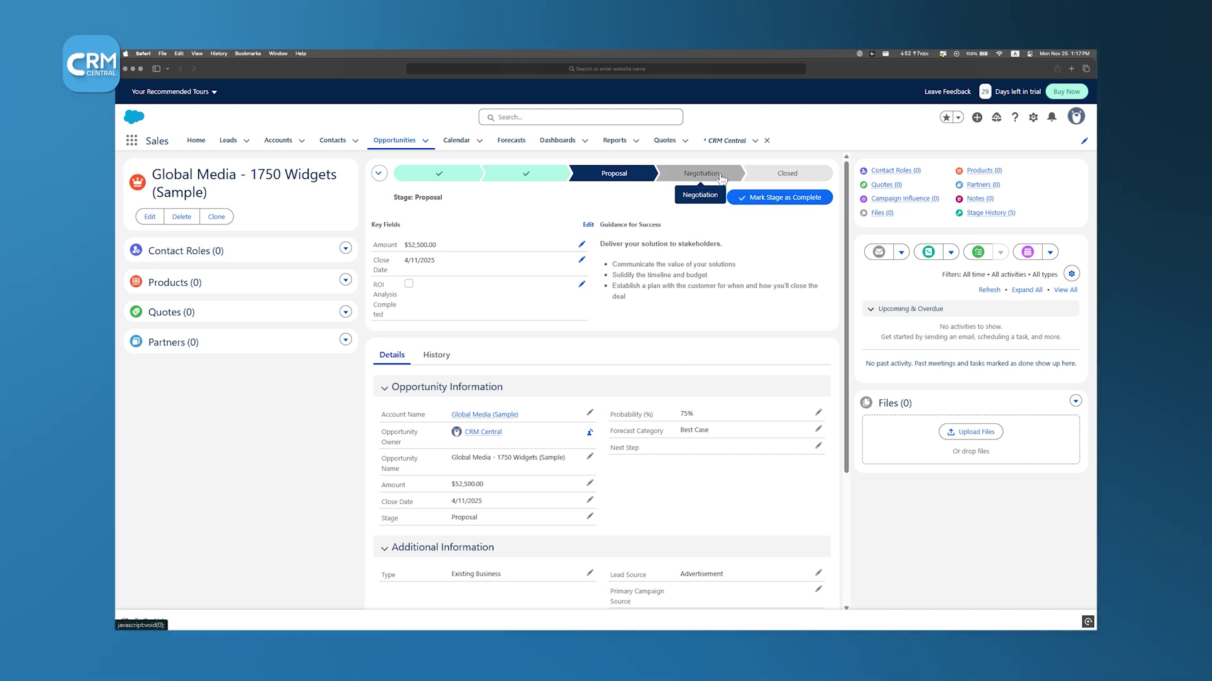
{"action": "left_click", "coordinate": [729, 178]}
{"action": "left_click", "coordinate": [752, 197]}
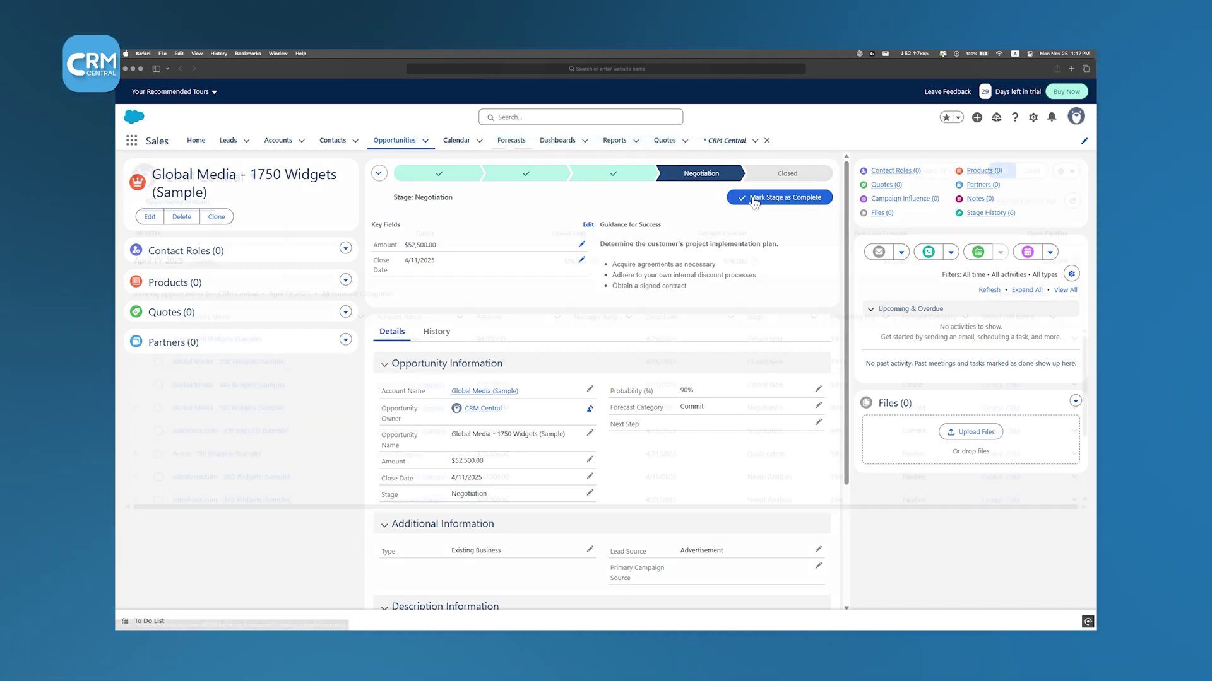
{"action": "left_click", "coordinate": [517, 143]}
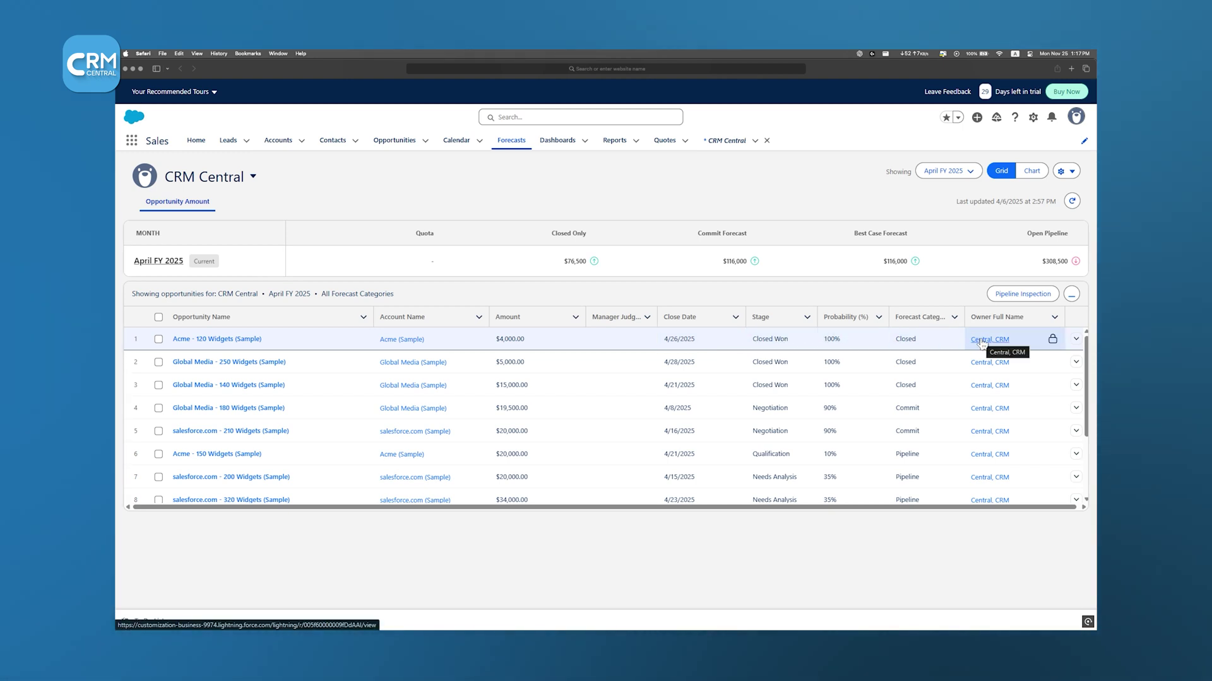
Sort the April FY 2025 forecast by owner name and view open-pipeline changes as a chart.
{"action": "left_click", "coordinate": [969, 314]}
{"action": "left_click", "coordinate": [1074, 261]}
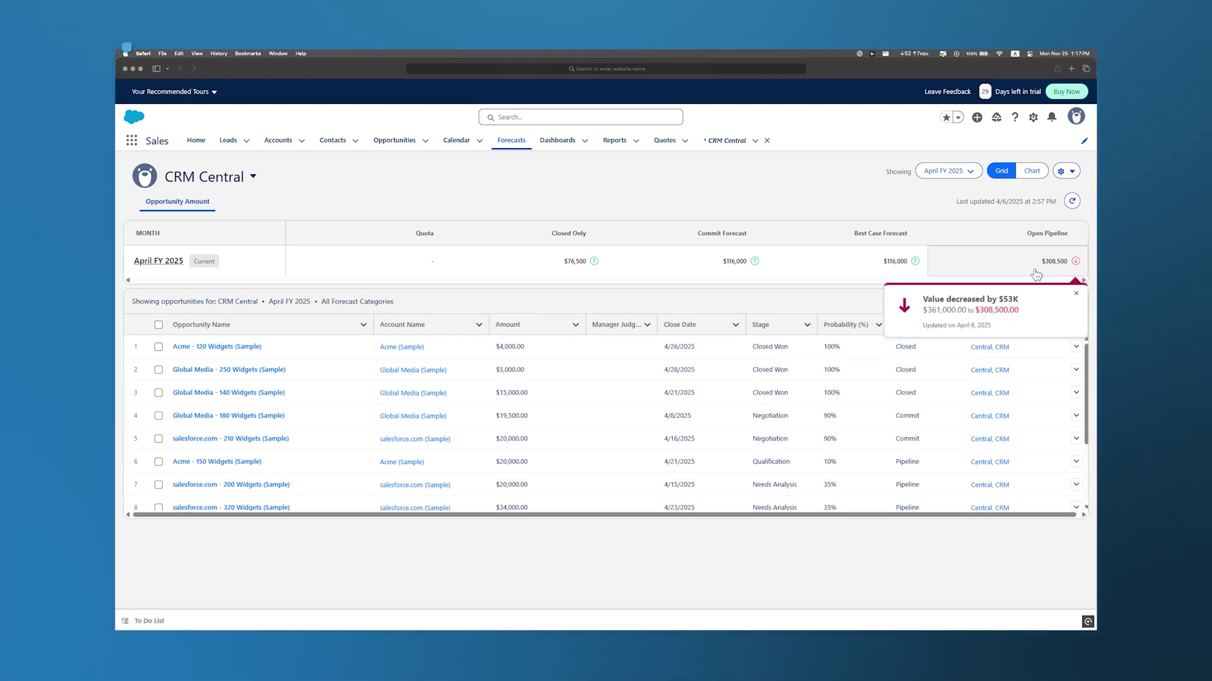
{"action": "mouse_move", "coordinate": [891, 270]}
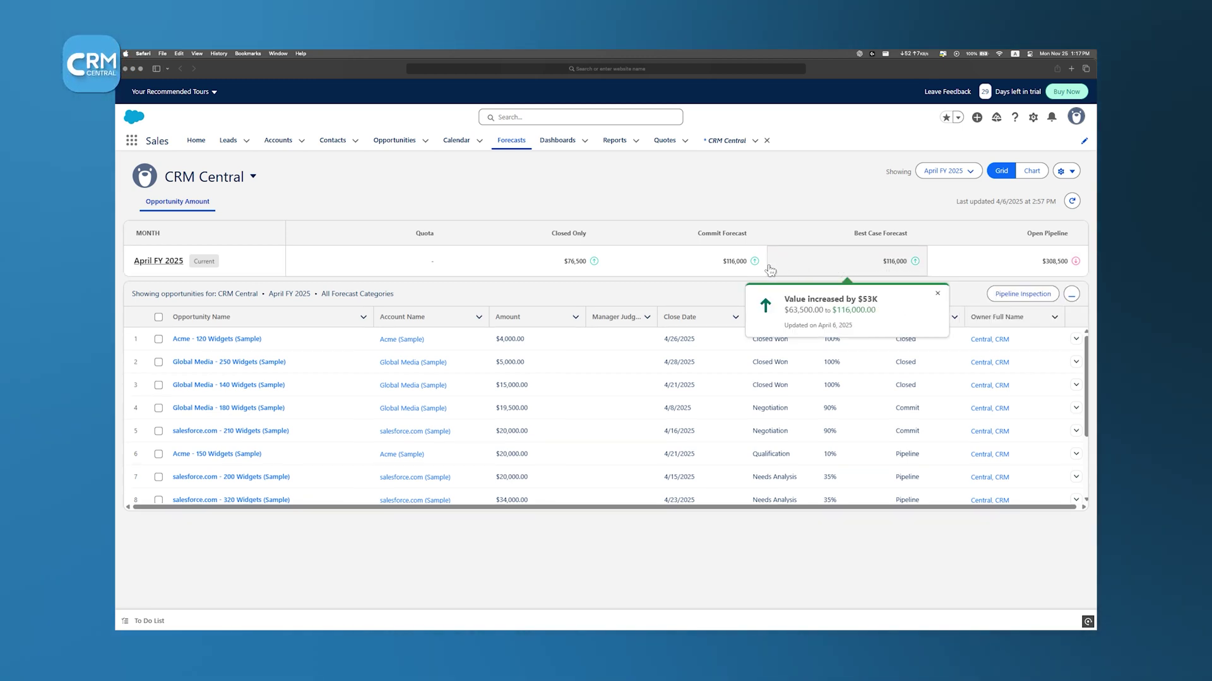
{"action": "mouse_move", "coordinate": [717, 270]}
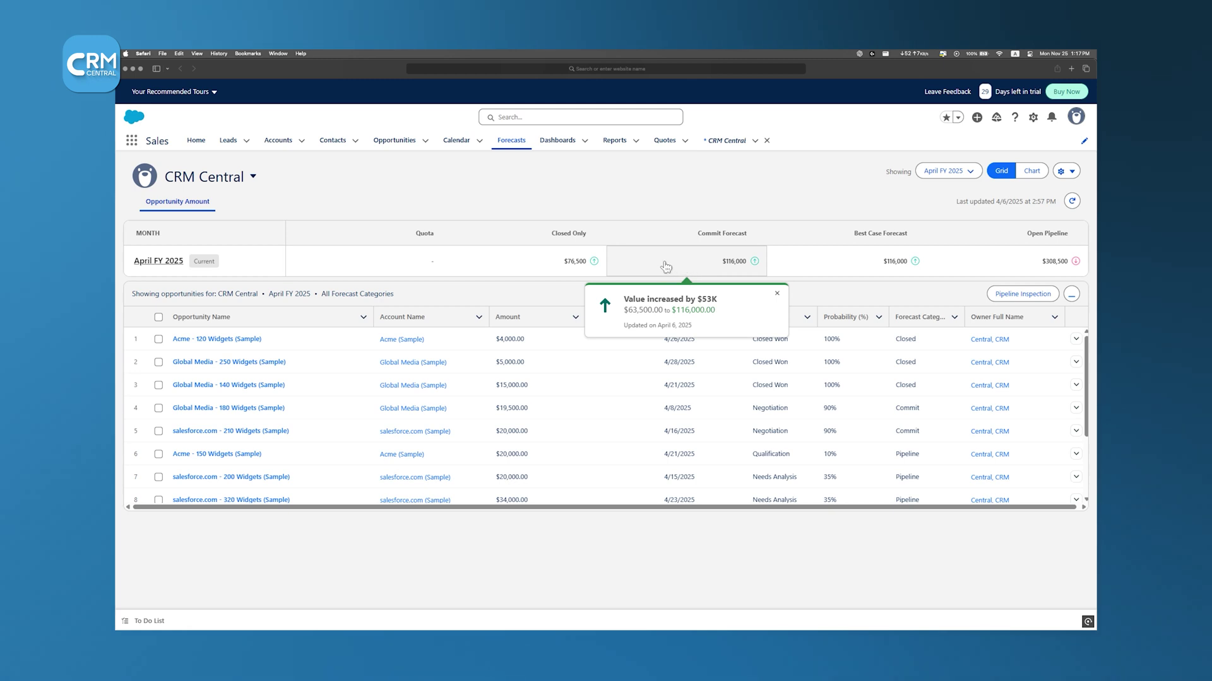
{"action": "mouse_move", "coordinate": [573, 264]}
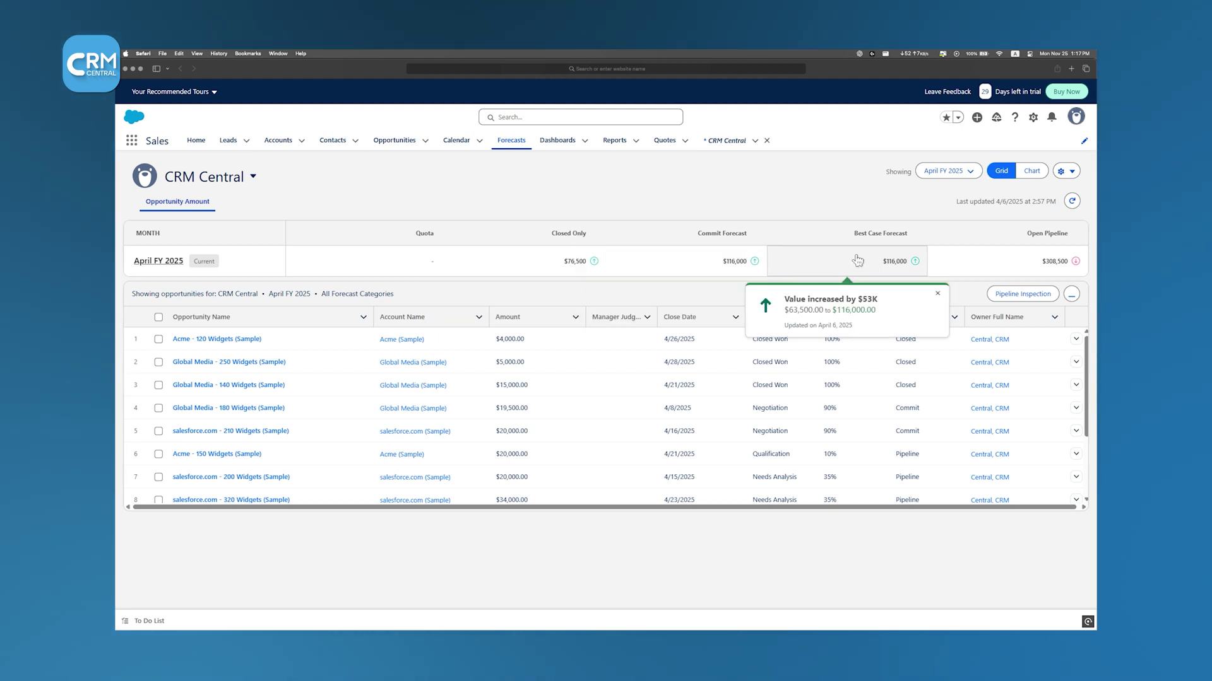
{"action": "left_click", "coordinate": [1030, 175]}
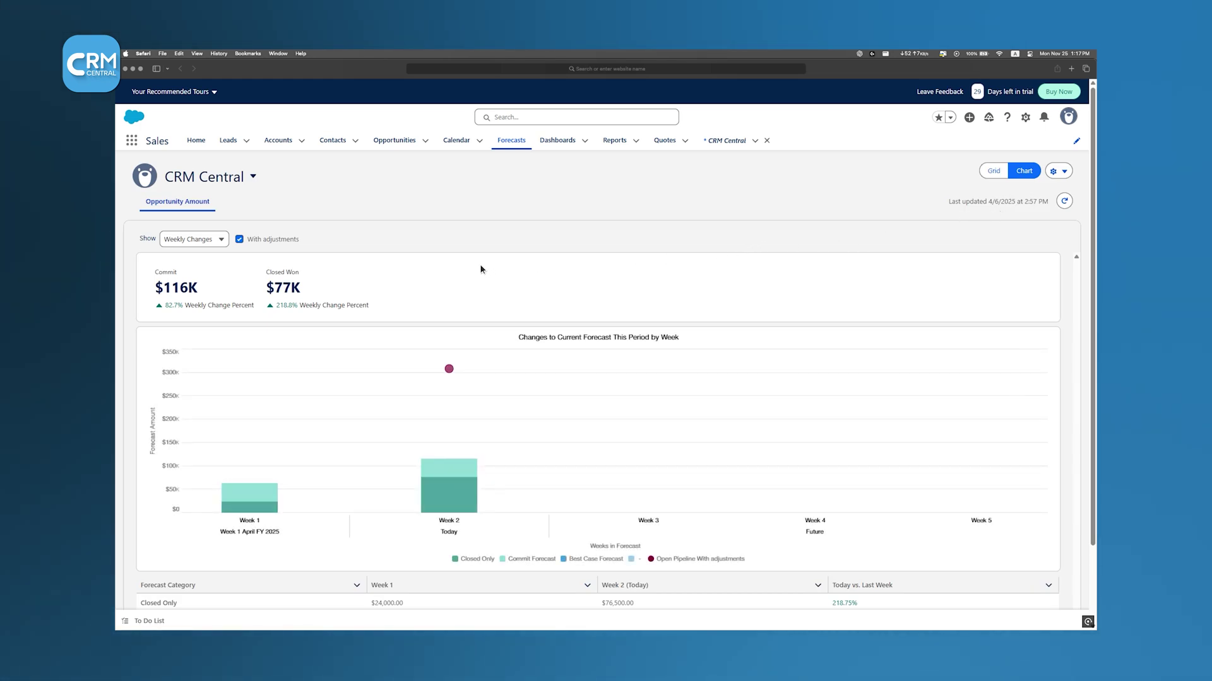
{"action": "scroll", "coordinate": [480, 268], "scroll_direction": "down", "scroll_amount": 3}
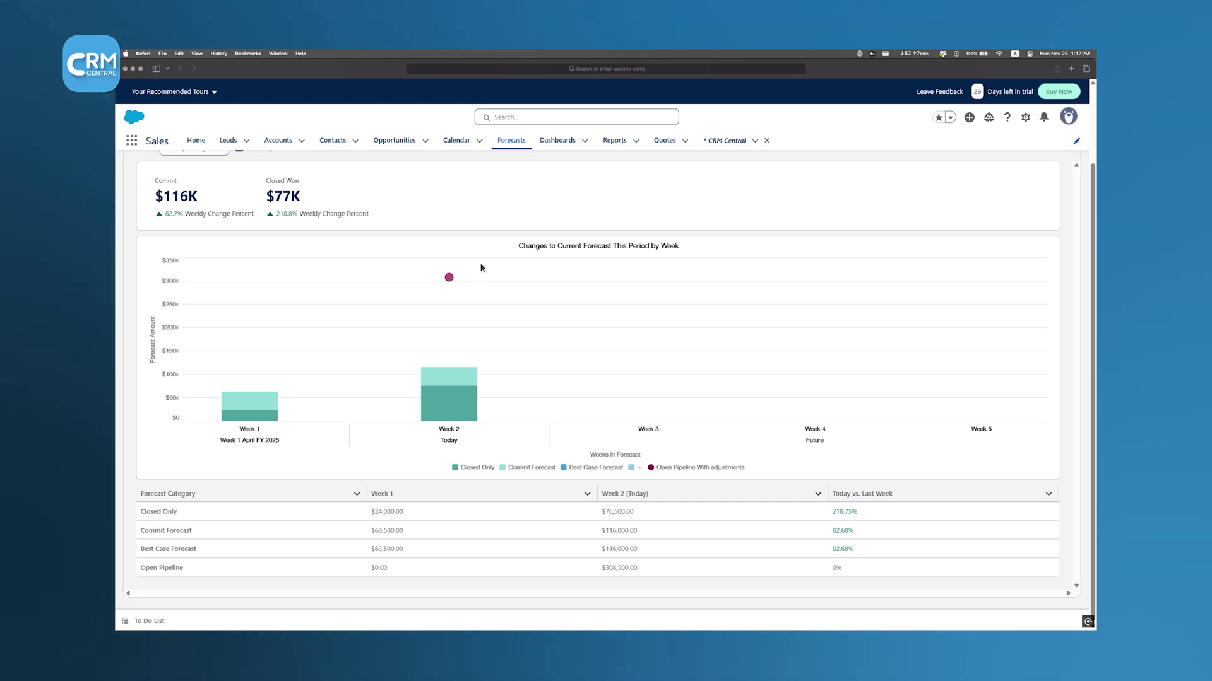
{"action": "scroll", "coordinate": [480, 265], "scroll_direction": "up", "scroll_amount": 3}
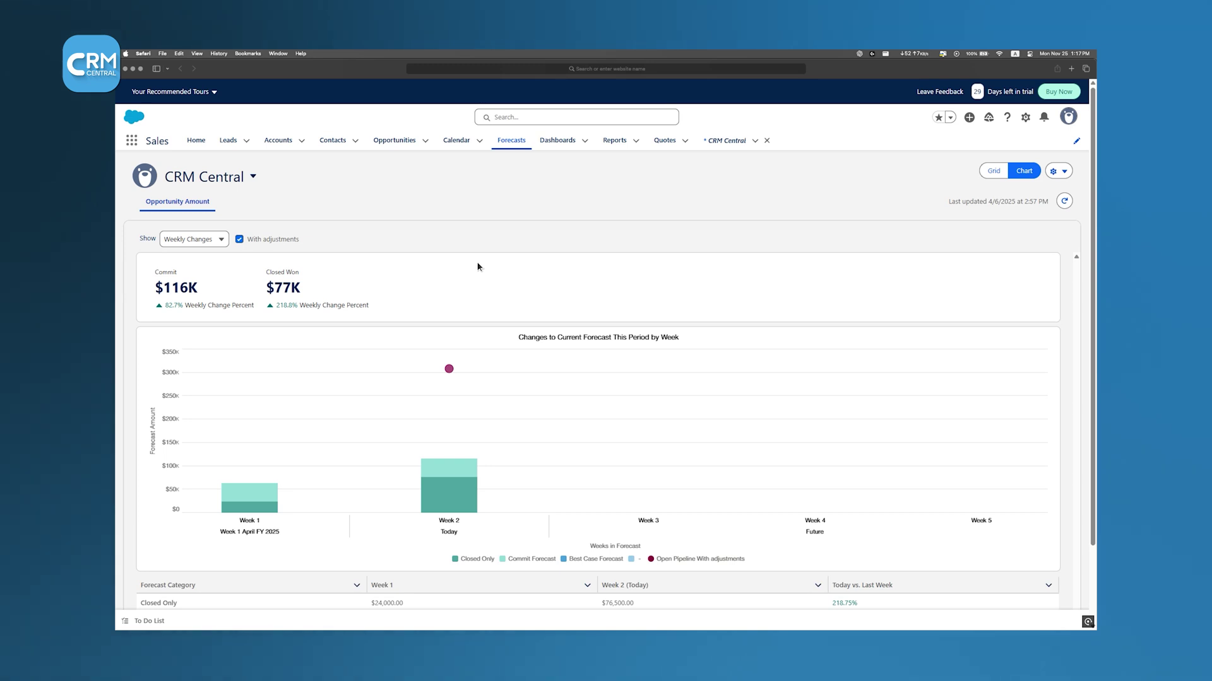
{"action": "scroll", "coordinate": [449, 369], "scroll_direction": "down", "scroll_amount": 3}
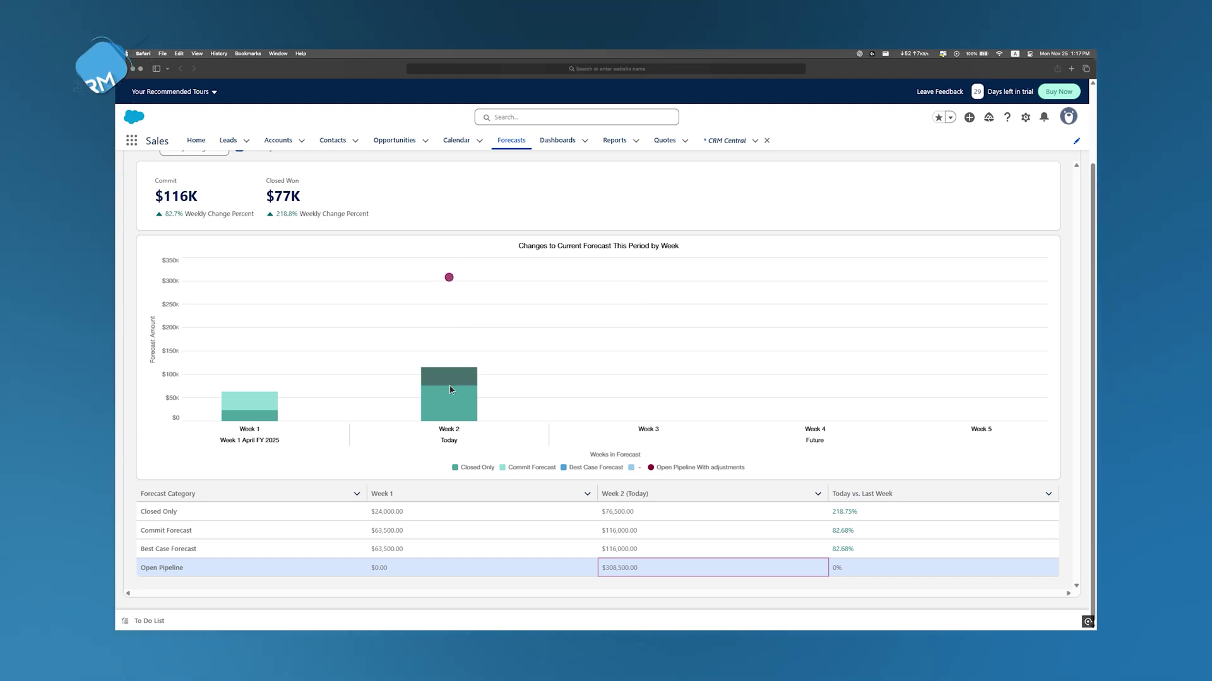
{"action": "mouse_move", "coordinate": [451, 392]}
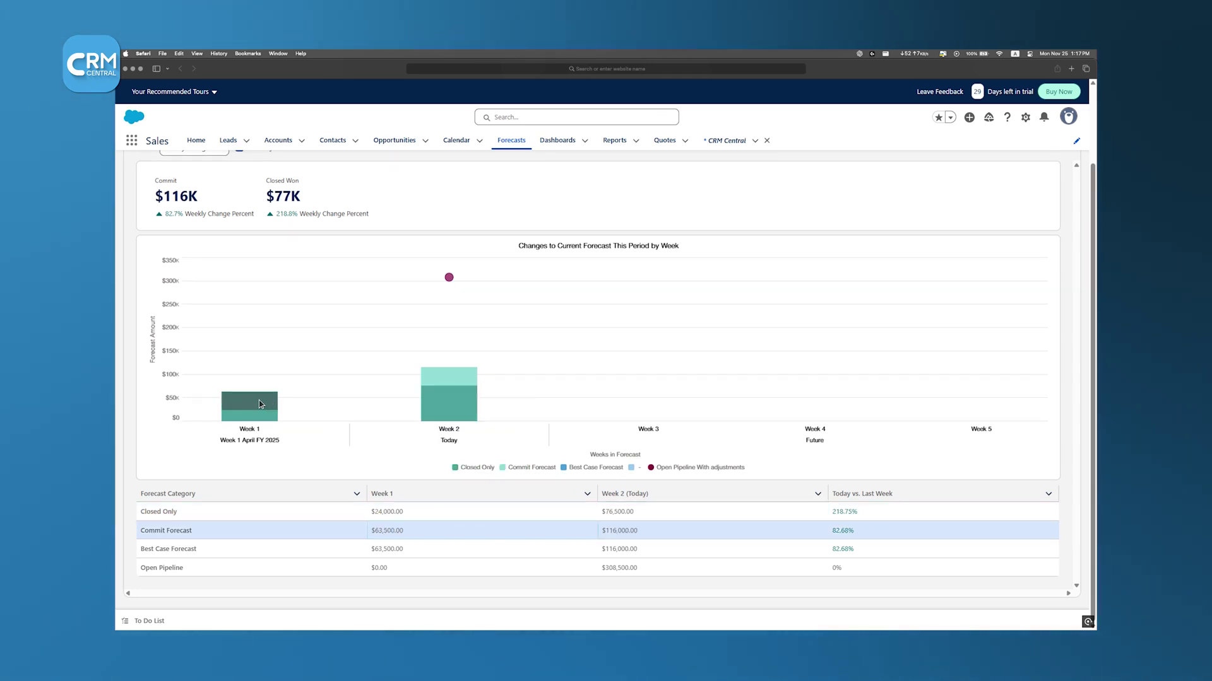
{"action": "mouse_move", "coordinate": [260, 405]}
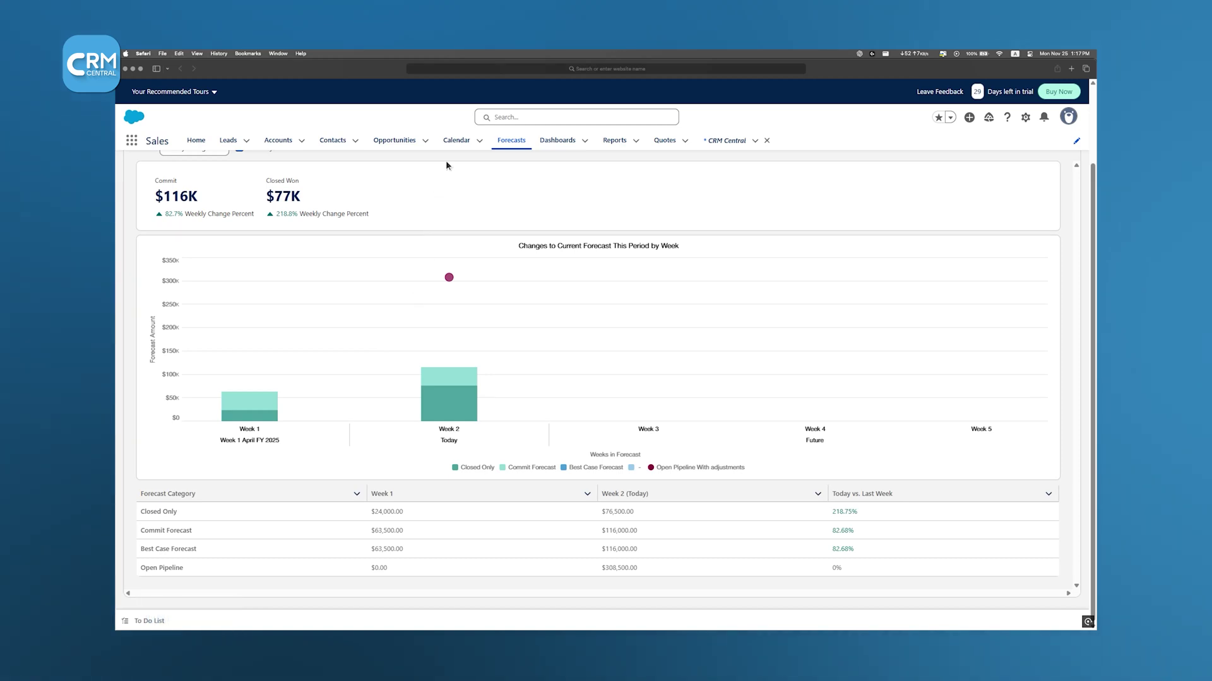
Start an event in the Sun 6 12am calendar slot with Subject and Type set to Meeting.
{"action": "left_click", "coordinate": [451, 145]}
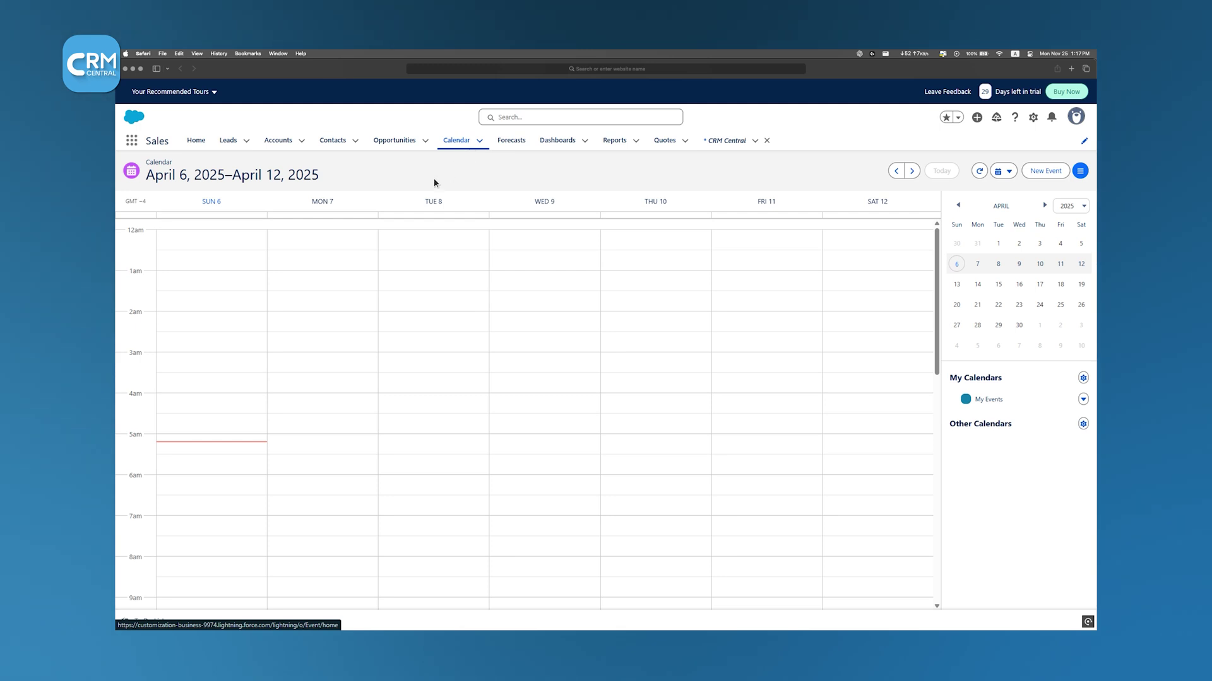
{"action": "left_click", "coordinate": [204, 248]}
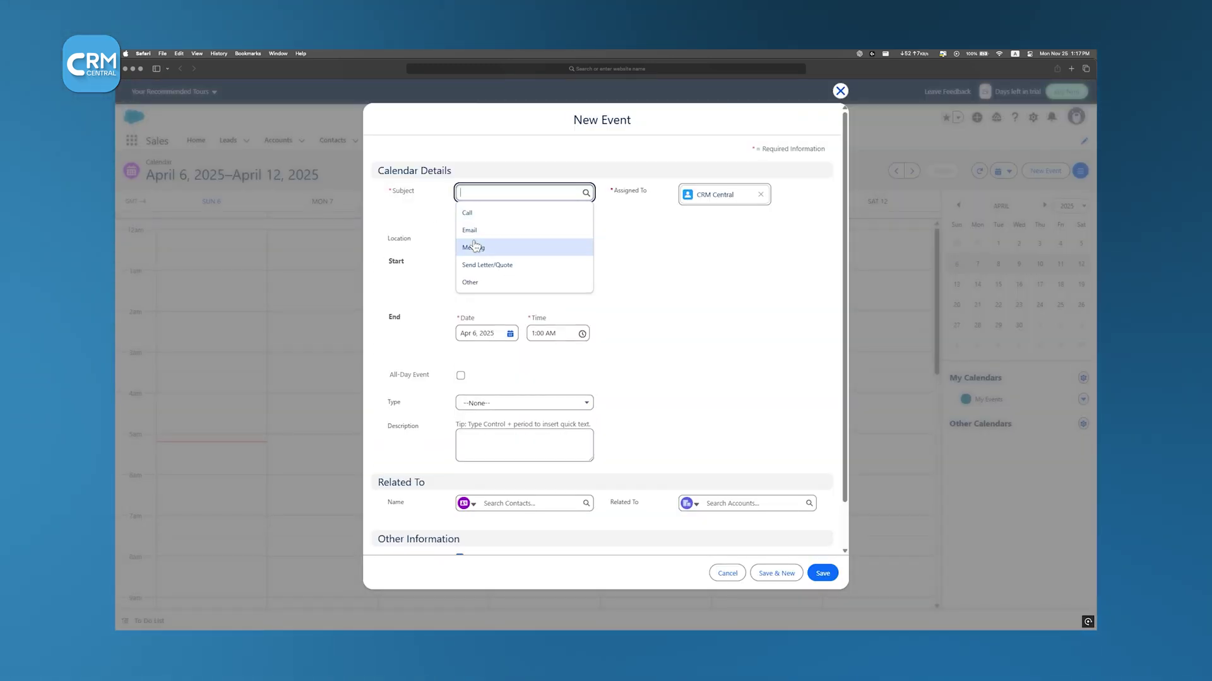
{"action": "left_click", "coordinate": [474, 245]}
{"action": "left_click", "coordinate": [567, 410]}
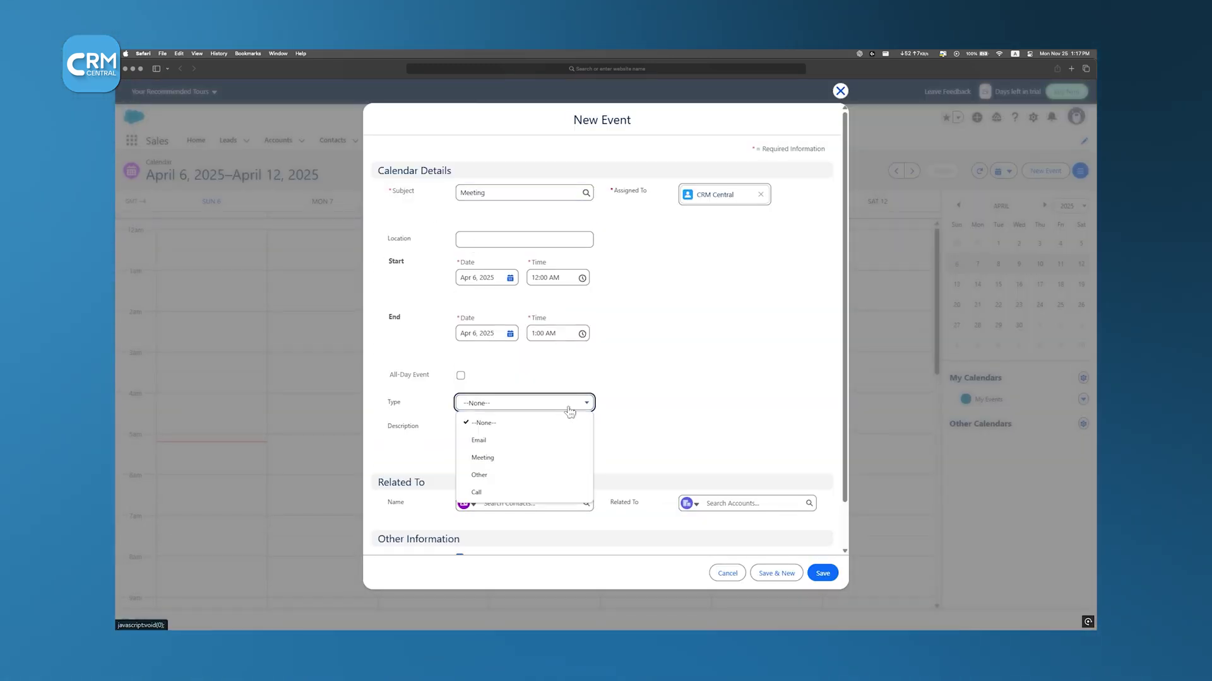
{"action": "left_click", "coordinate": [493, 457]}
Relate the meeting to a contact and the Backspace account, save it, and open its details.
{"action": "scroll", "coordinate": [495, 452], "scroll_direction": "down", "scroll_amount": 2}
{"action": "left_click", "coordinate": [501, 453]}
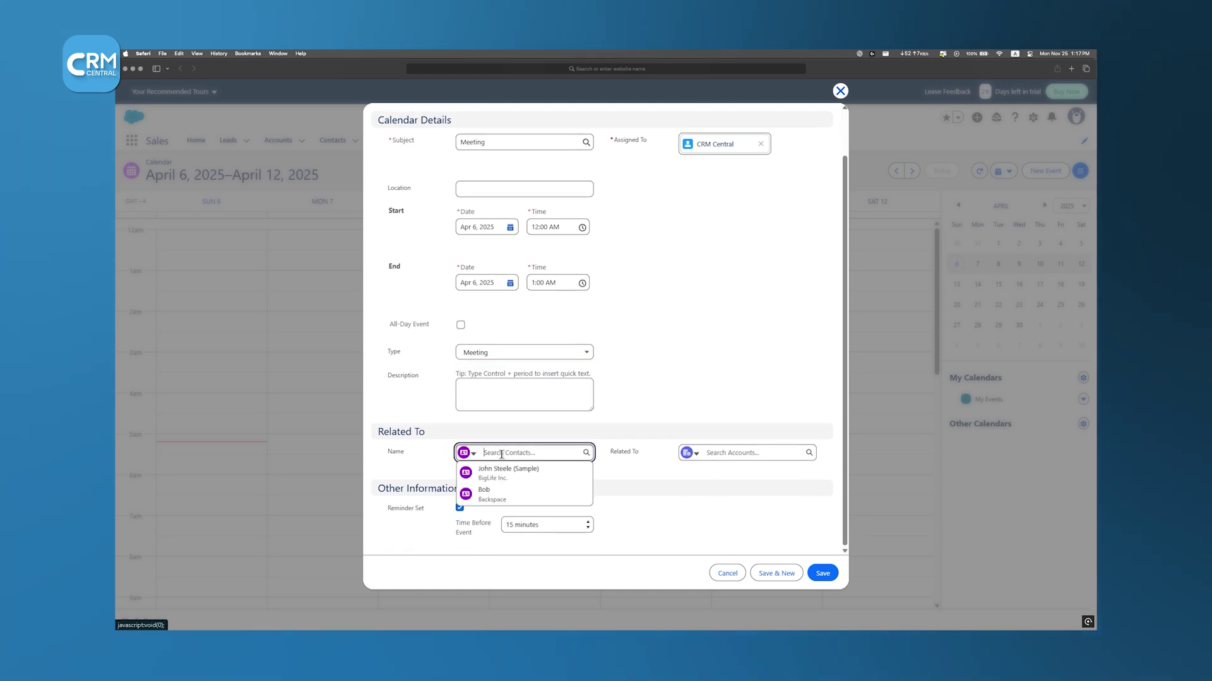
{"action": "left_click", "coordinate": [499, 493]}
{"action": "left_click", "coordinate": [743, 451]}
{"action": "left_click", "coordinate": [739, 491]}
{"action": "scroll", "coordinate": [739, 490], "scroll_direction": "up", "scroll_amount": 3}
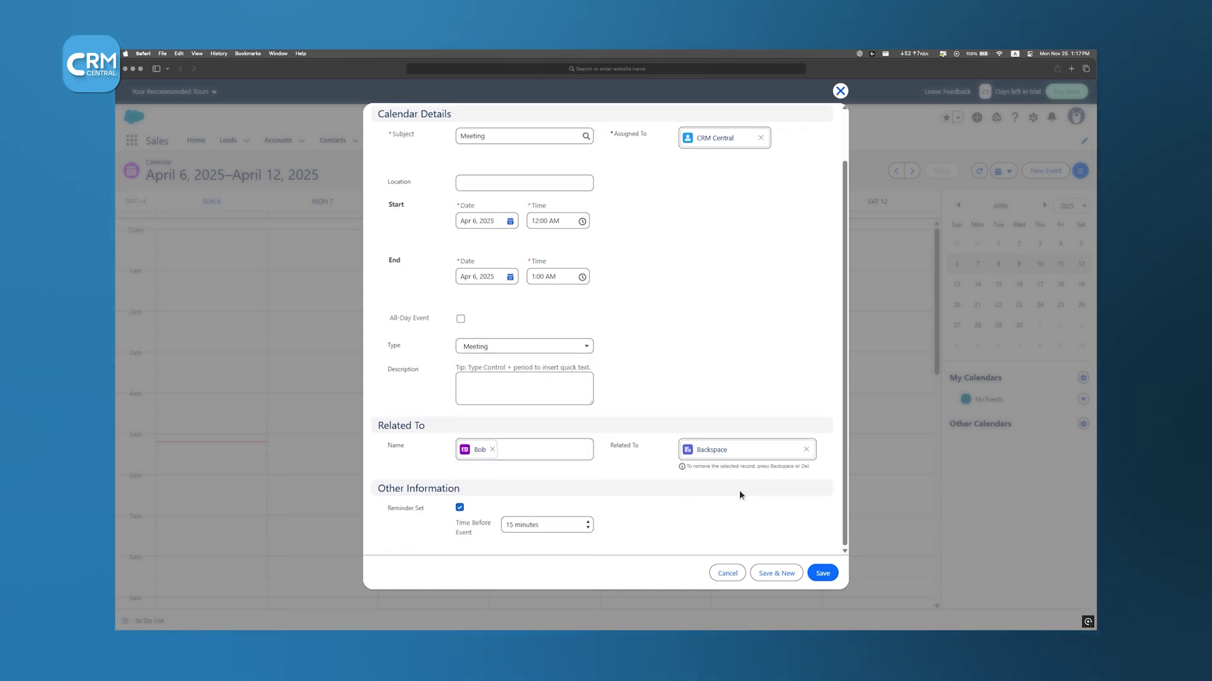
{"action": "left_click", "coordinate": [823, 573]}
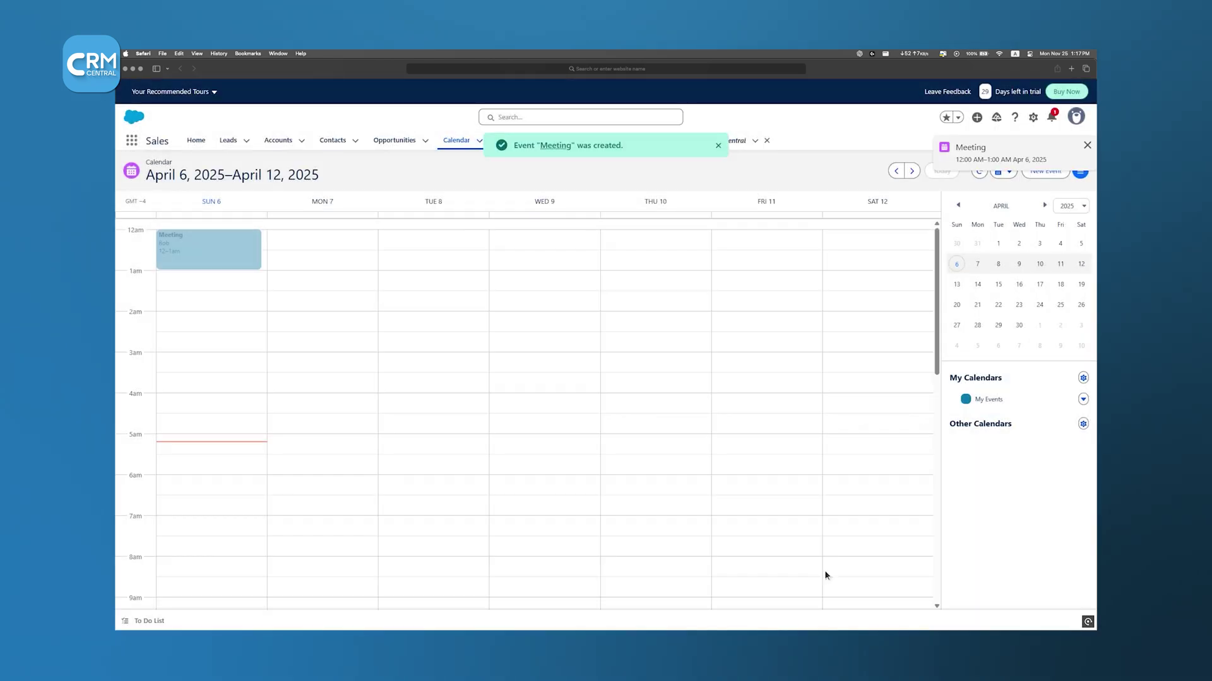
{"action": "left_click", "coordinate": [241, 260]}
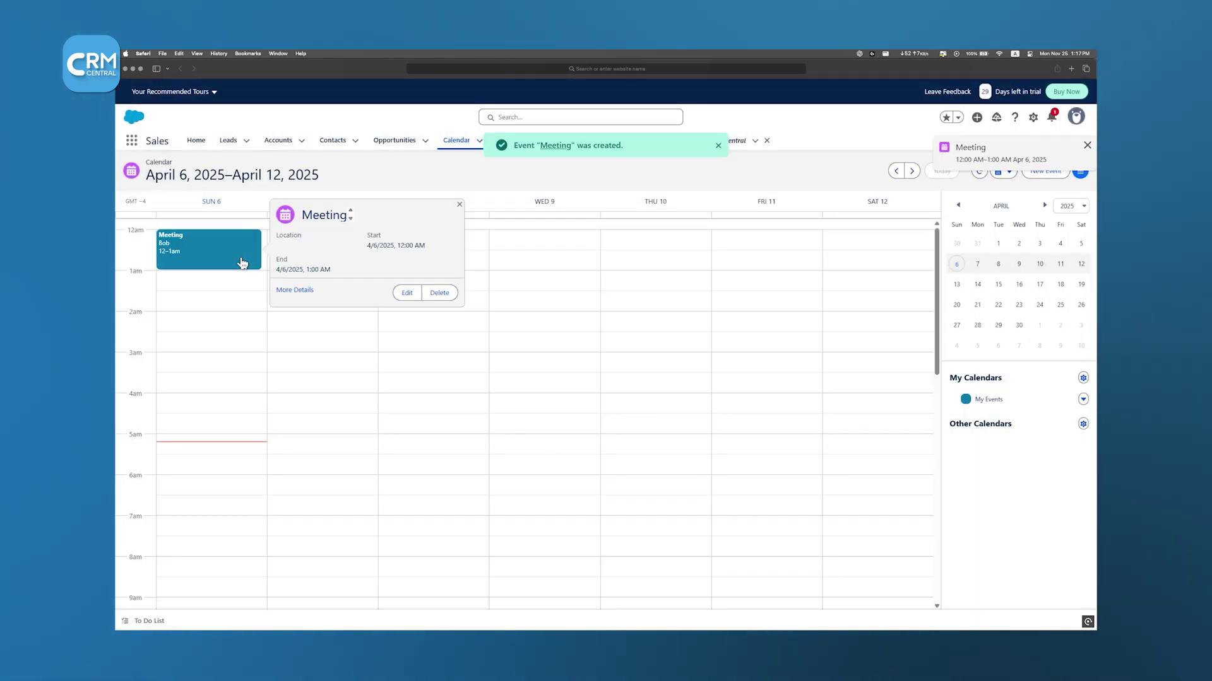
{"action": "left_click", "coordinate": [306, 292]}
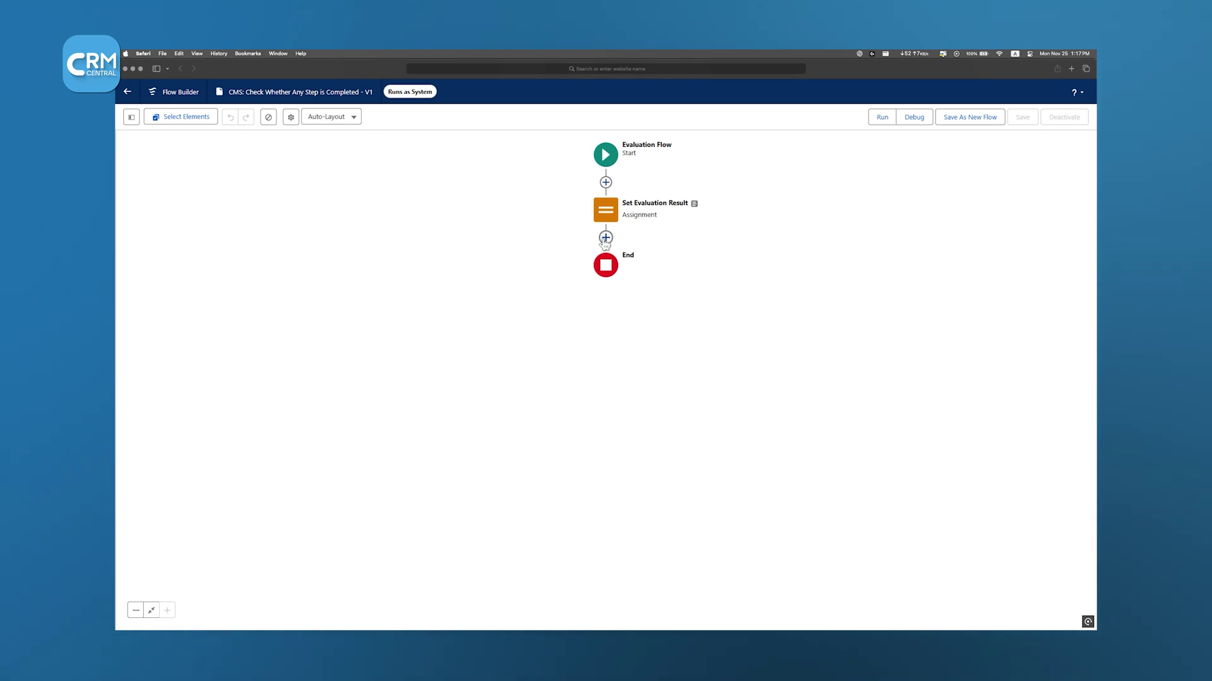
Add a new element after the Set Evaluation Result assignment in the flow.
{"action": "left_click", "coordinate": [605, 238]}
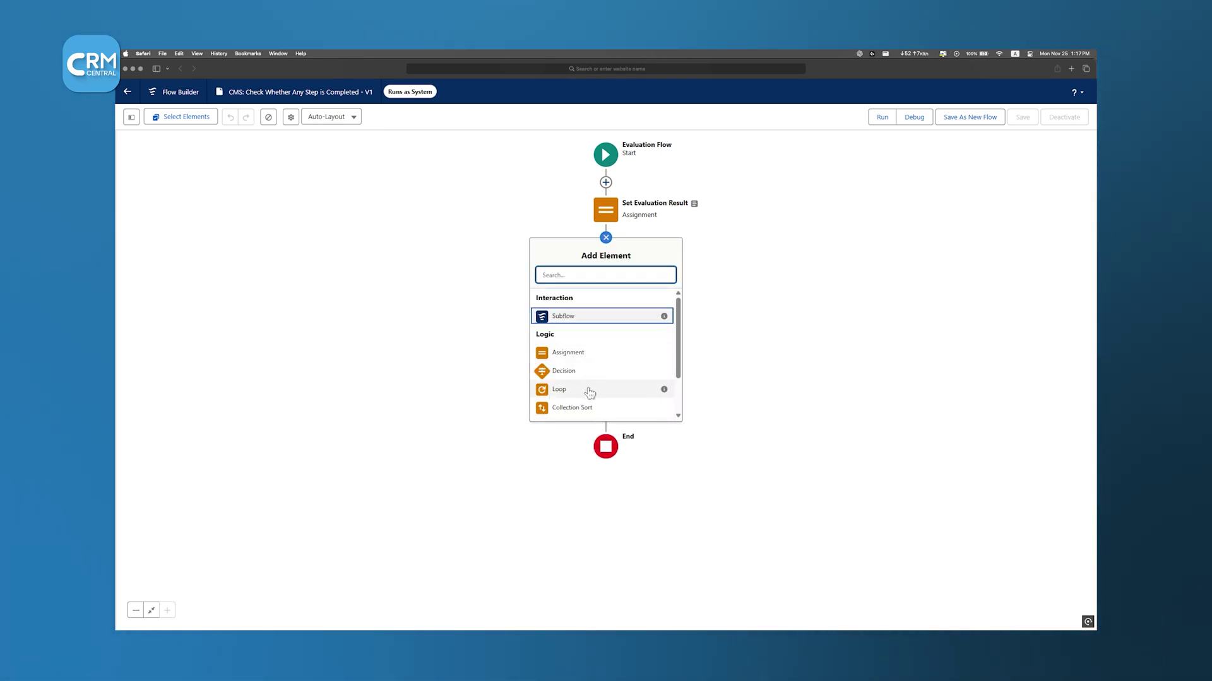
Scroll down the list of elements available after Set Evaluation Result.
{"action": "scroll", "coordinate": [592, 384], "scroll_direction": "down", "scroll_amount": 2}
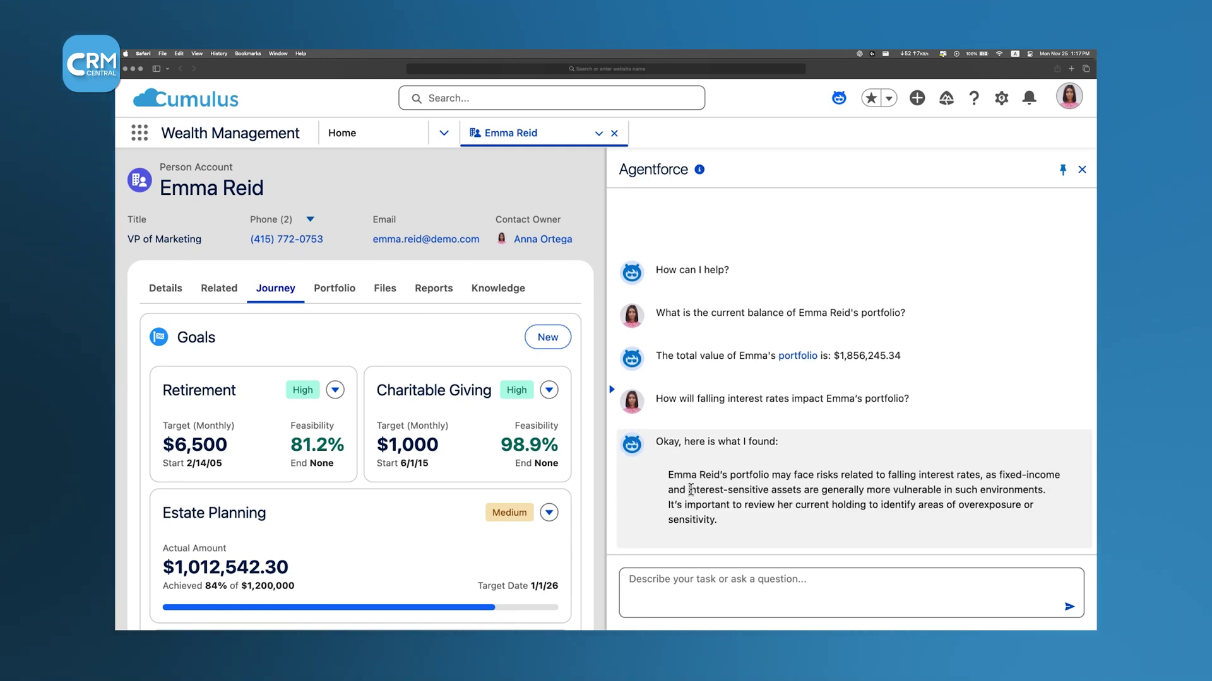
View the client account's Knowledge articles, Portfolio allocation and Files in turn.
{"action": "left_click", "coordinate": [502, 291]}
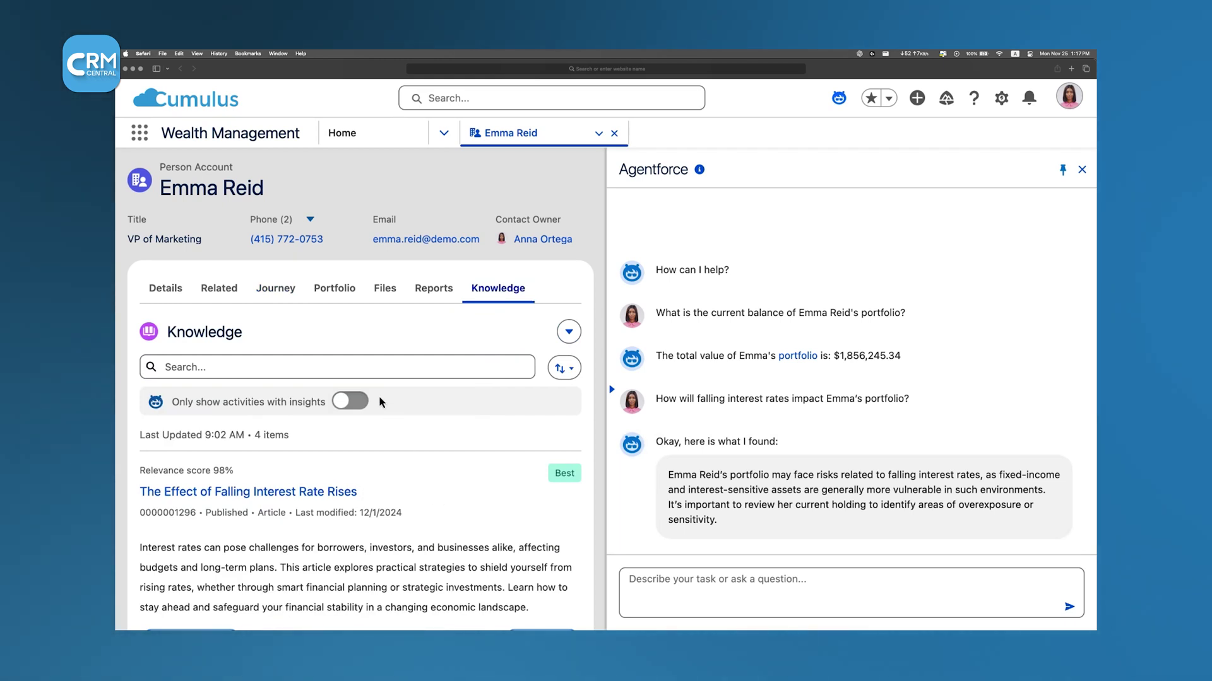
{"action": "left_click", "coordinate": [334, 294]}
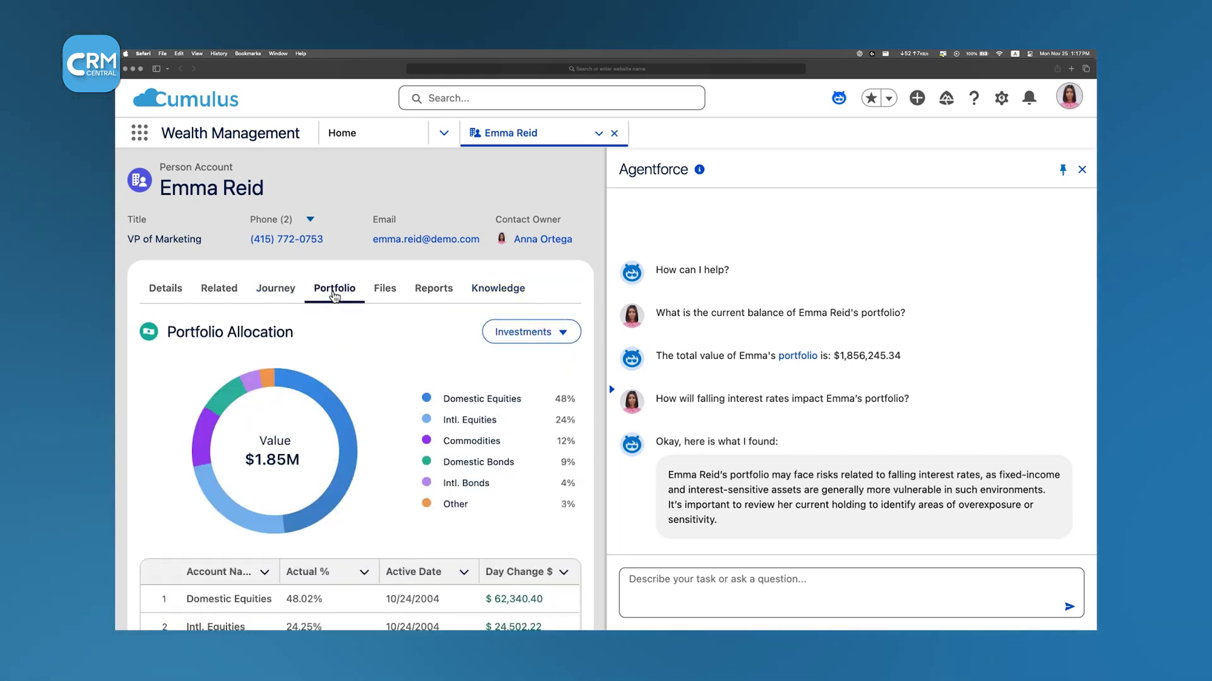
{"action": "left_click", "coordinate": [386, 295]}
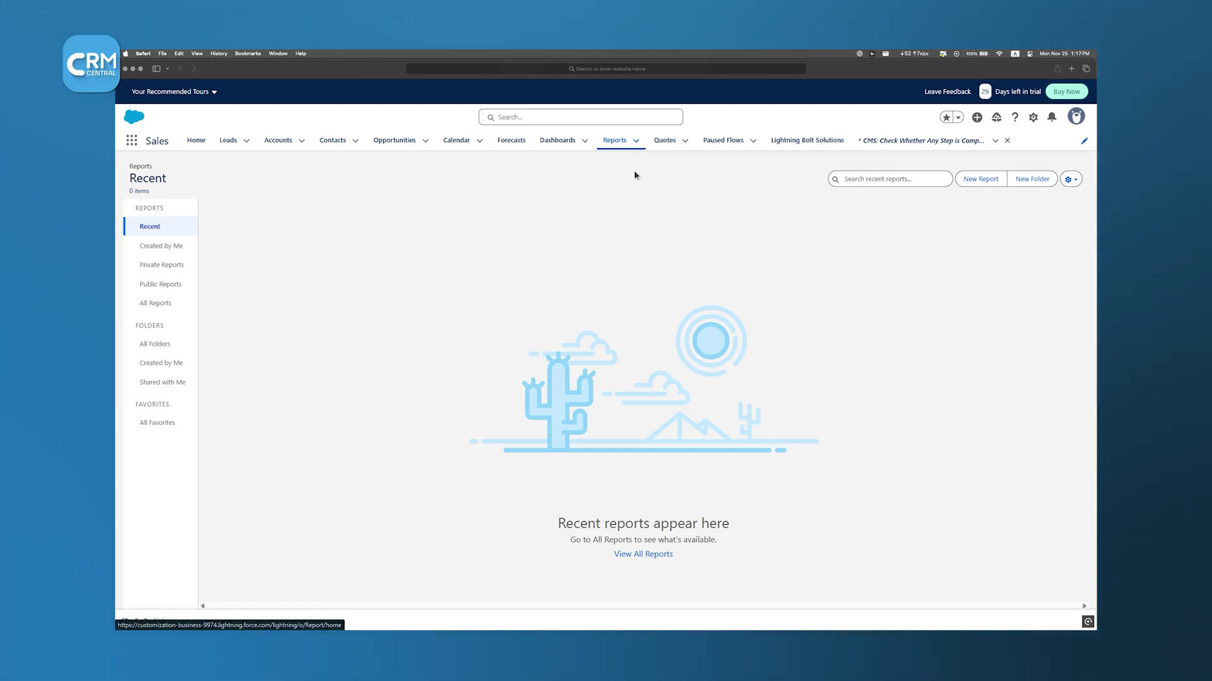
Choose the Opportunities report type, review its Fields (93) list, and start the report.
{"action": "left_click", "coordinate": [978, 180]}
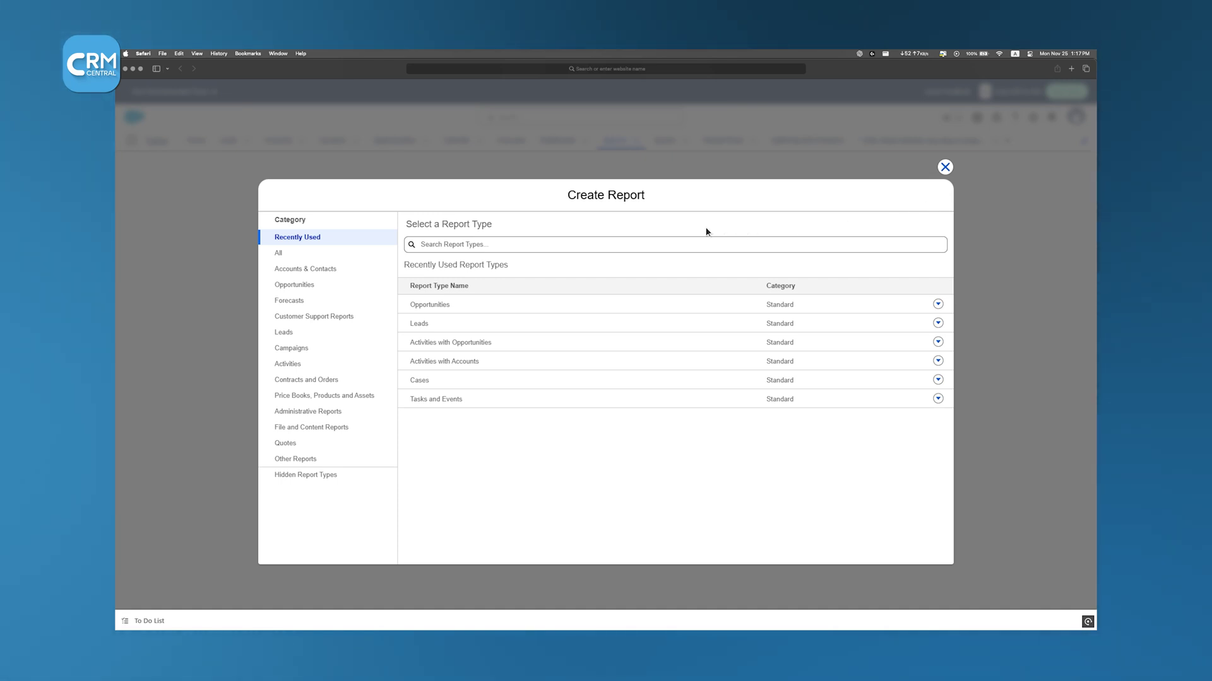
{"action": "left_click", "coordinate": [453, 307]}
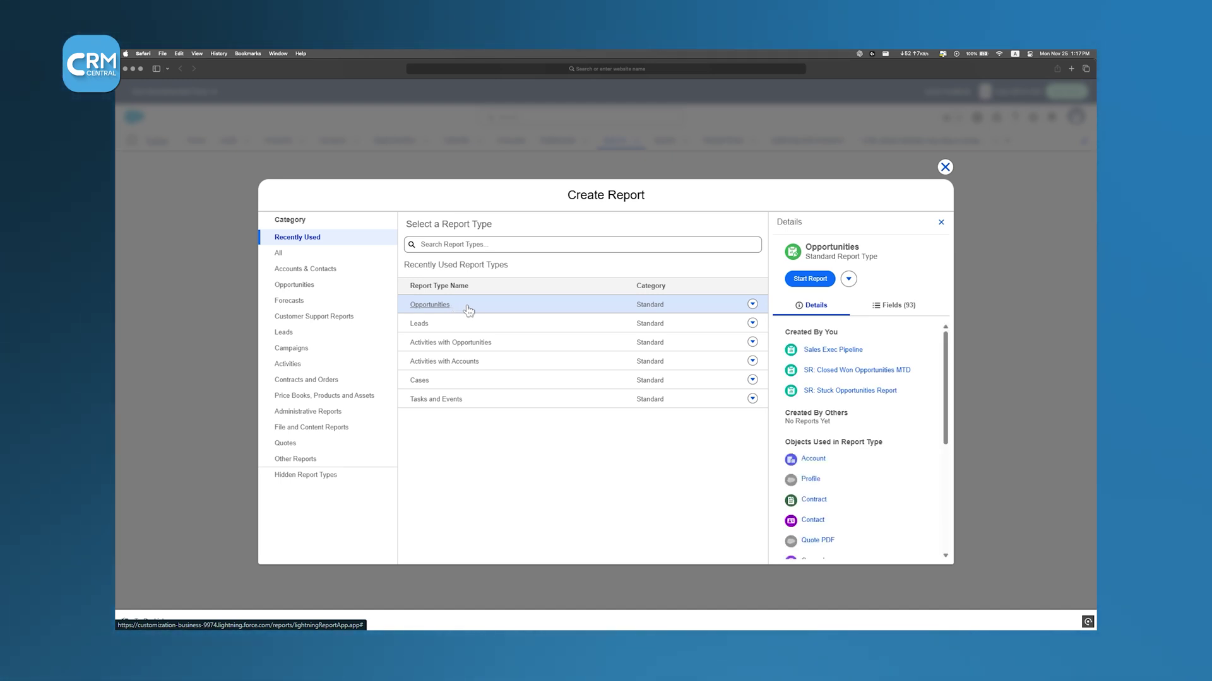
{"action": "left_click", "coordinate": [909, 306]}
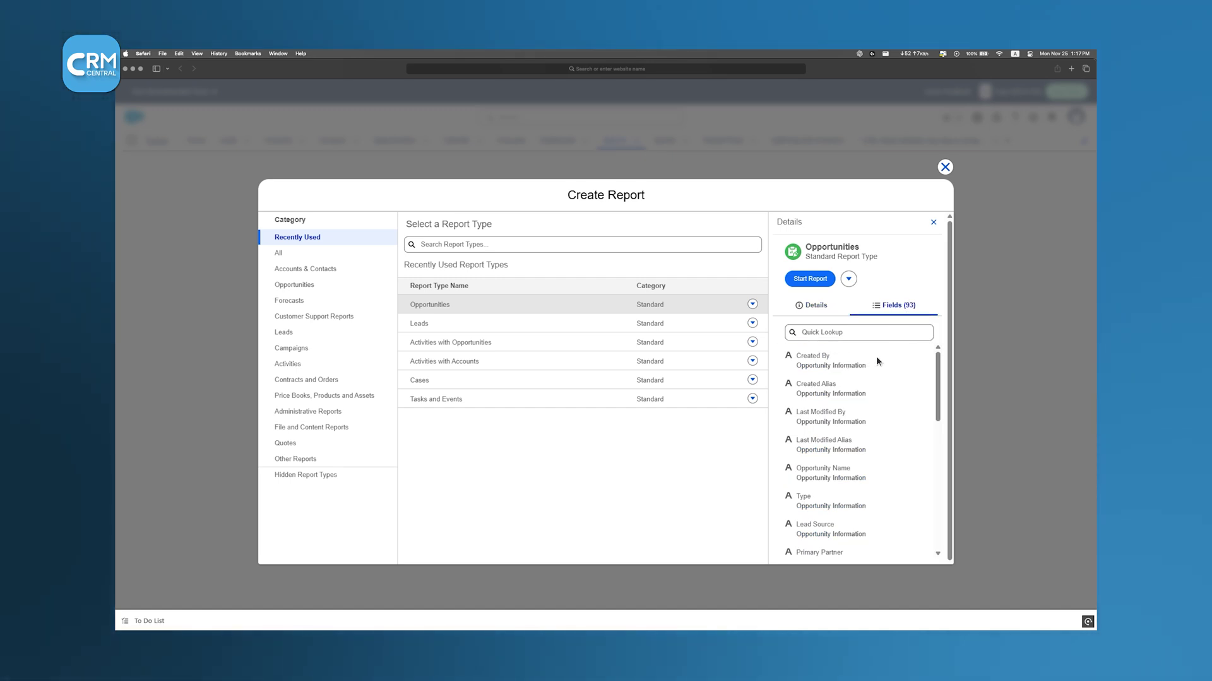
{"action": "scroll", "coordinate": [878, 358], "scroll_direction": "down", "scroll_amount": 15}
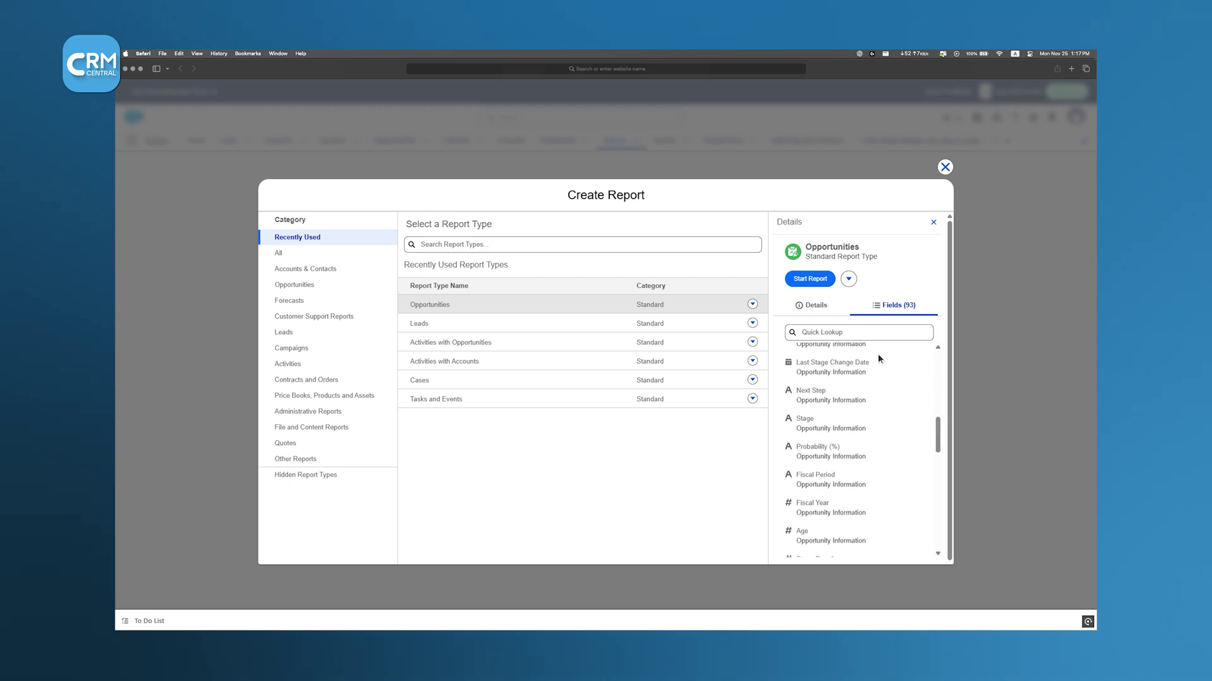
{"action": "scroll", "coordinate": [879, 358], "scroll_direction": "up", "scroll_amount": 15}
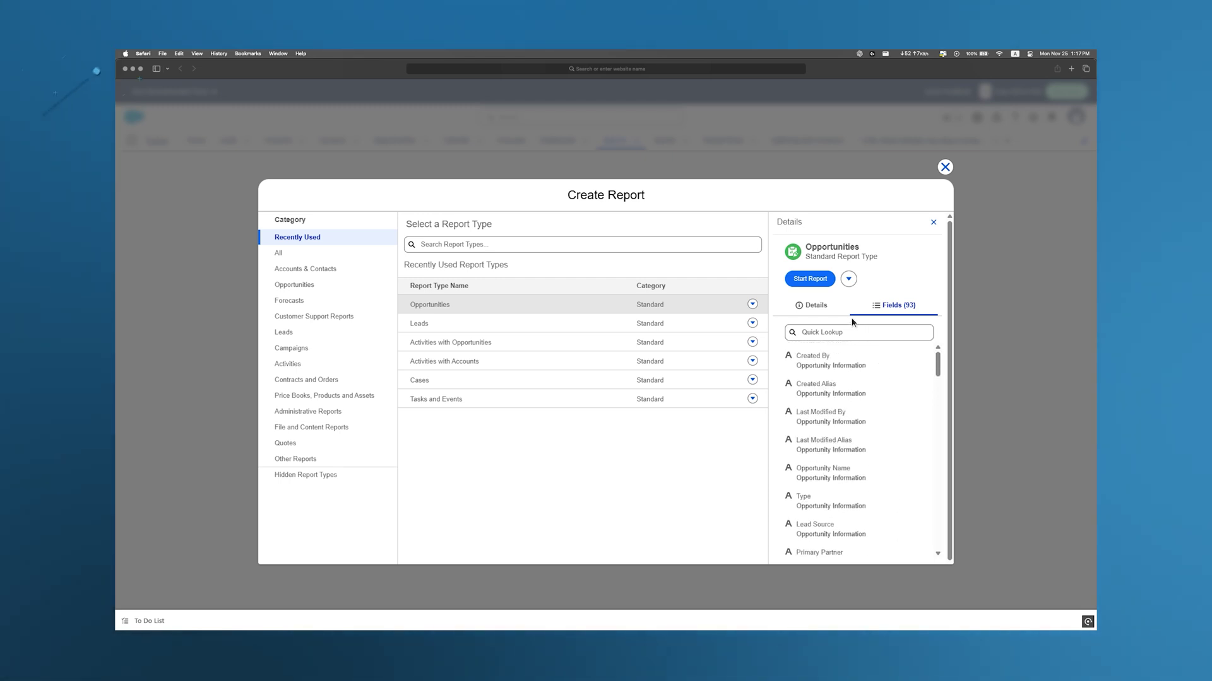
{"action": "left_click", "coordinate": [849, 280]}
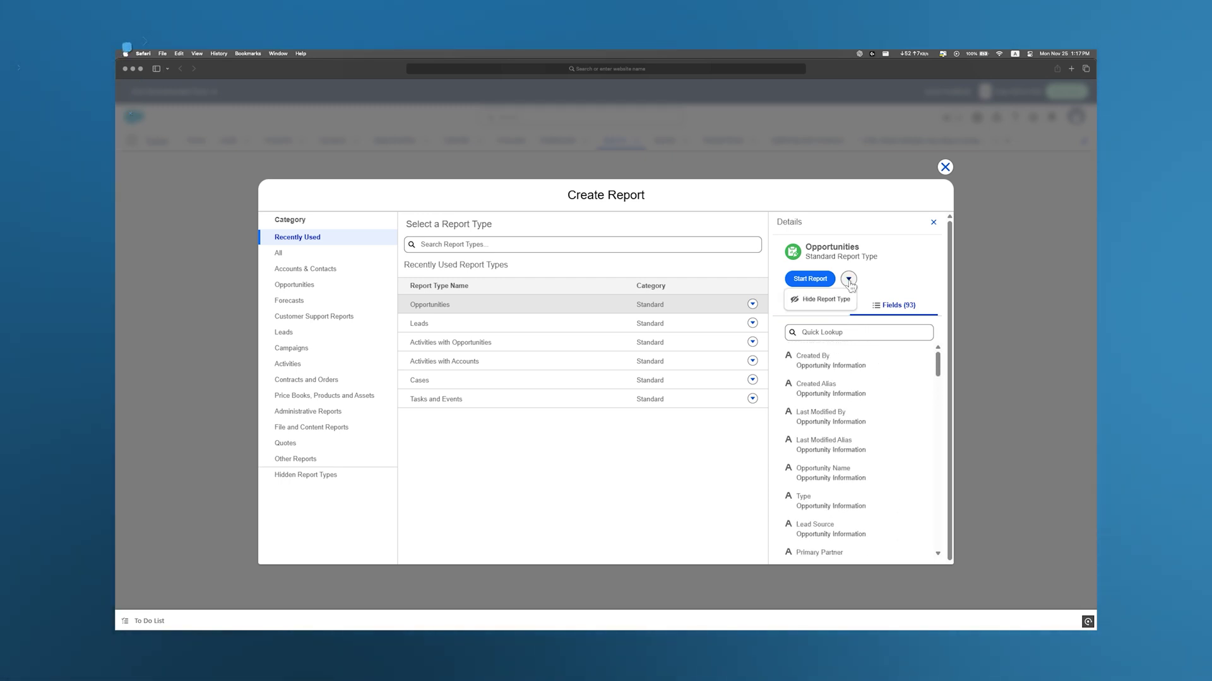
{"action": "left_click", "coordinate": [795, 281]}
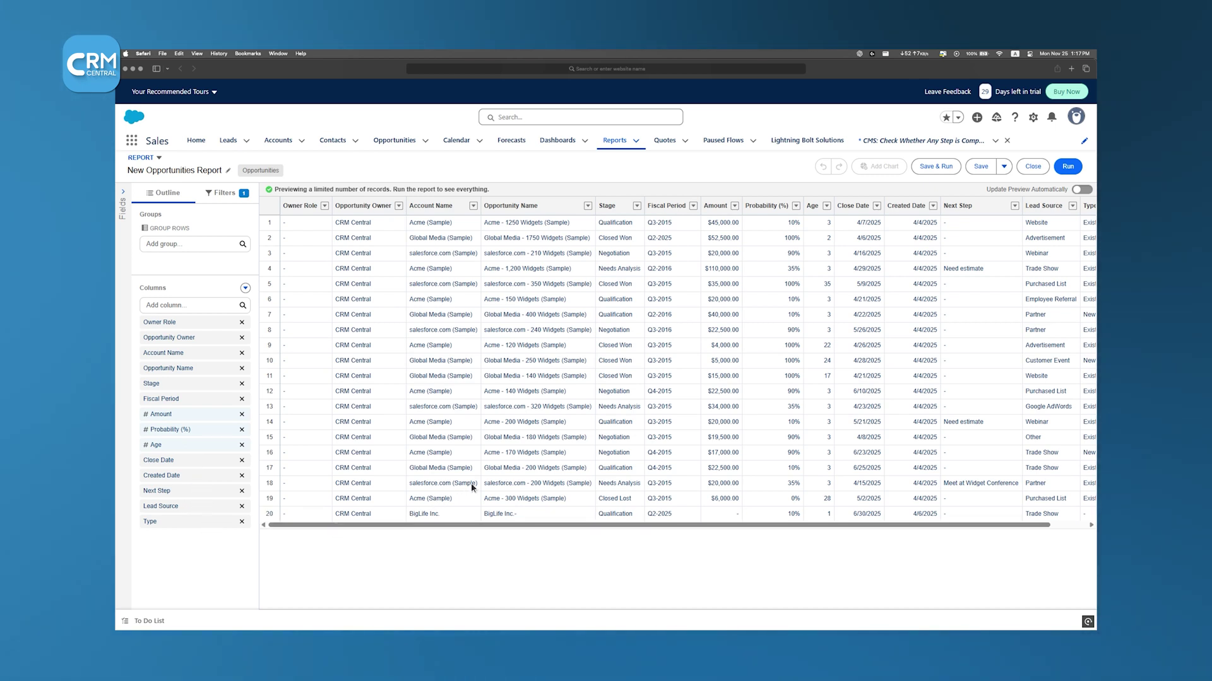
Scan the report preview columns sideways, then go to the All Dashboards list.
{"action": "scroll", "coordinate": [472, 487], "scroll_direction": "right", "scroll_amount": 3}
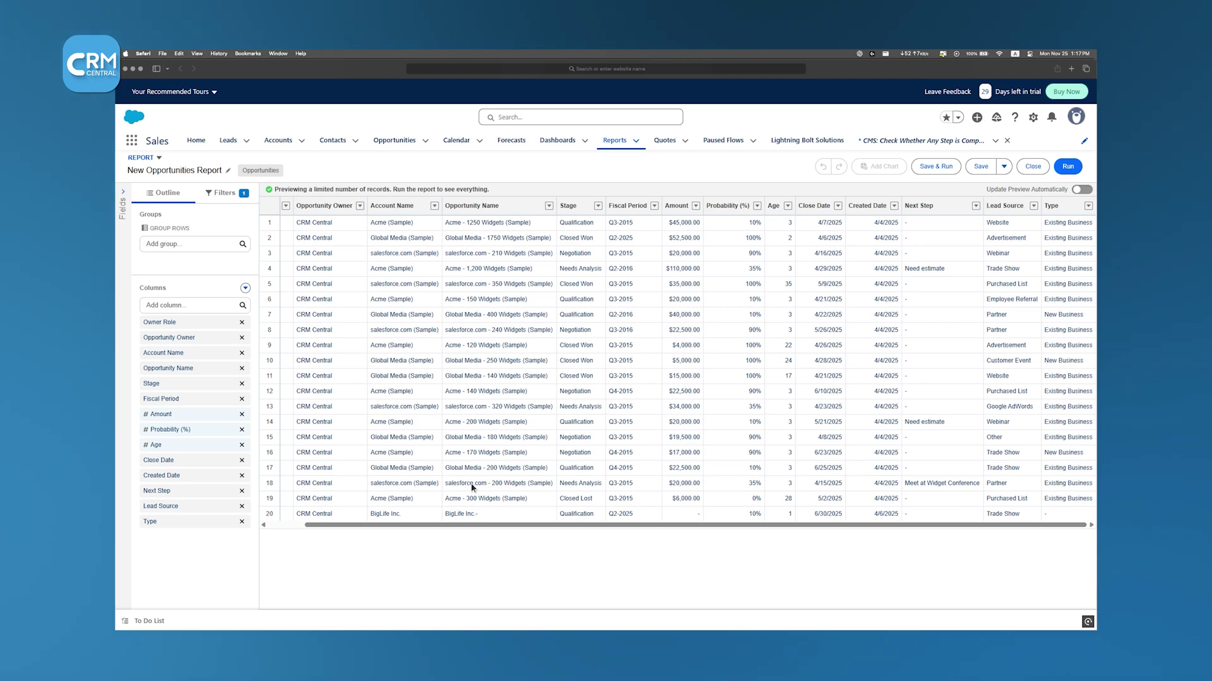
{"action": "scroll", "coordinate": [471, 483], "scroll_direction": "left", "scroll_amount": 3}
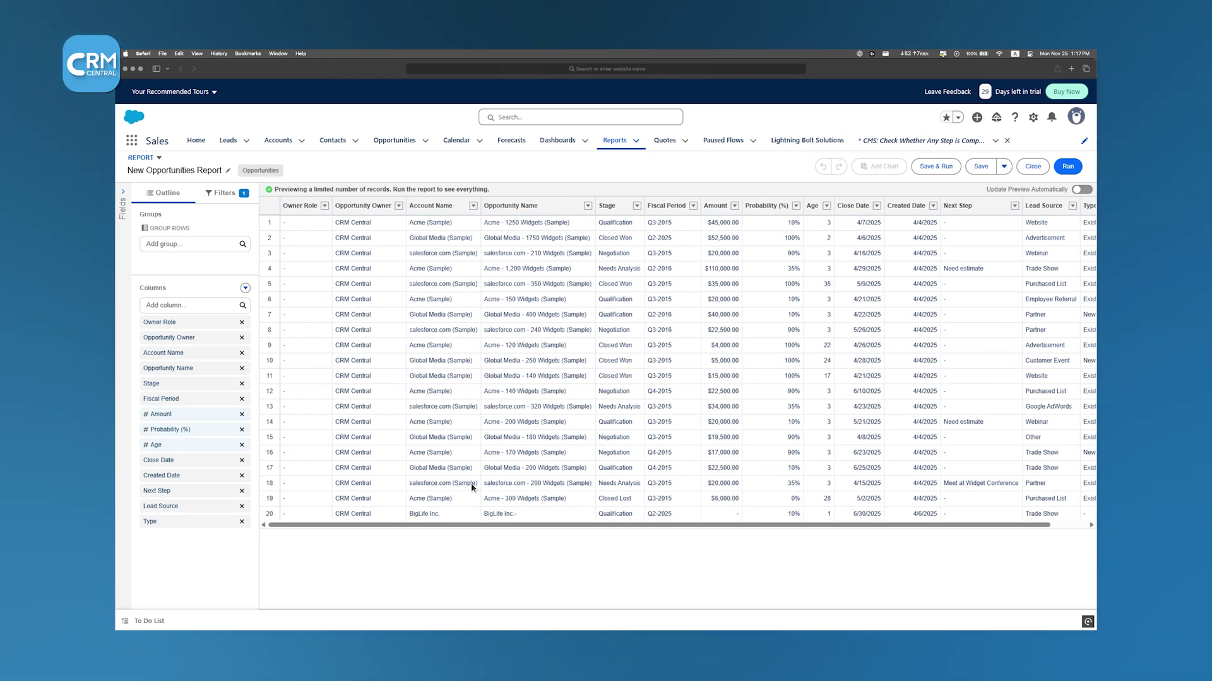
{"action": "left_click", "coordinate": [557, 140]}
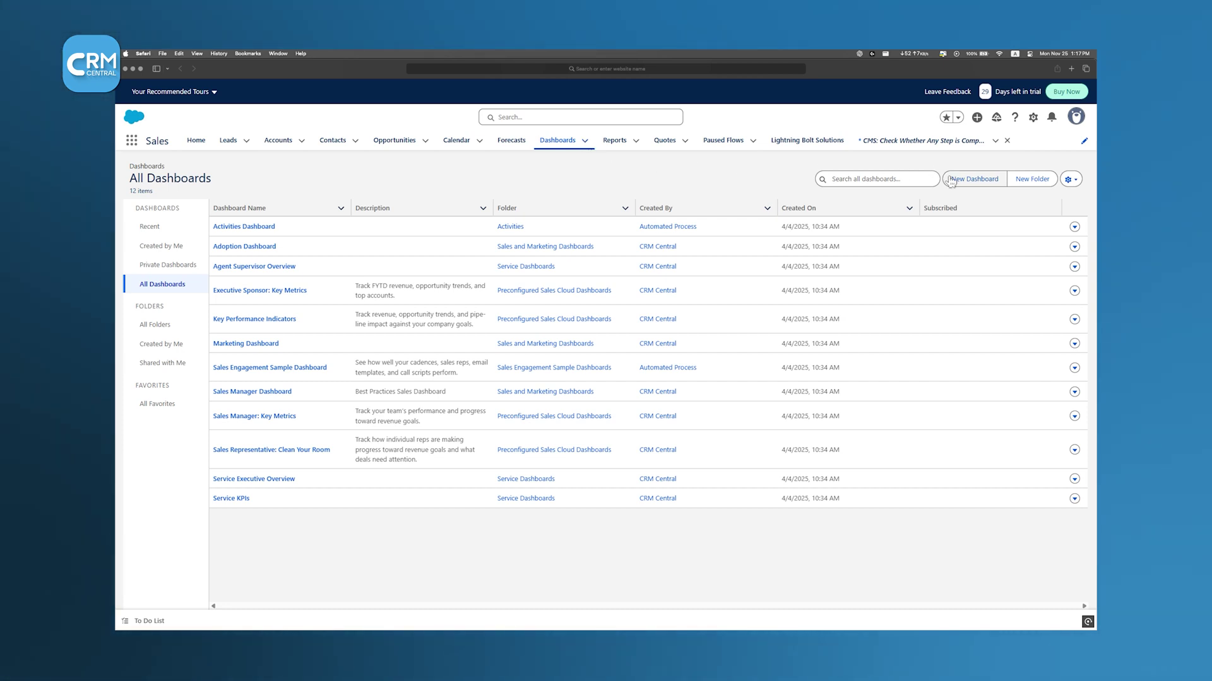
Open Adoption Dashboard from Created by Me, then enlarge the Accounts with Activities chart.
{"action": "left_click", "coordinate": [161, 246]}
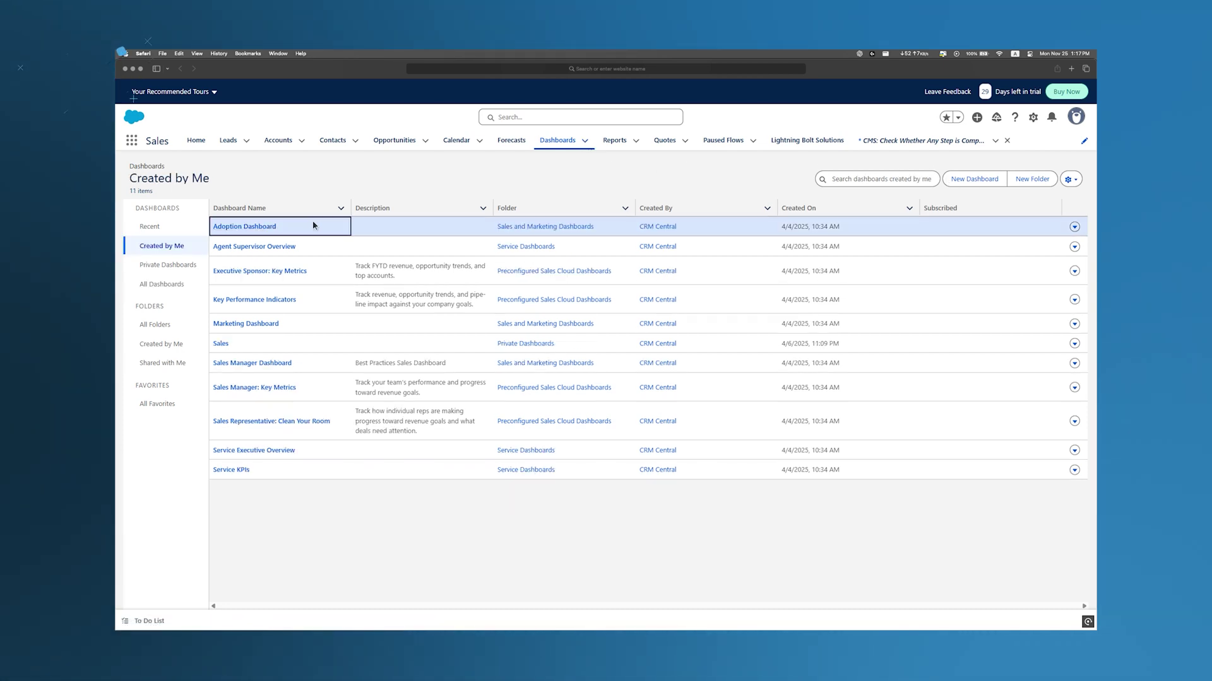
{"action": "left_click", "coordinate": [245, 227]}
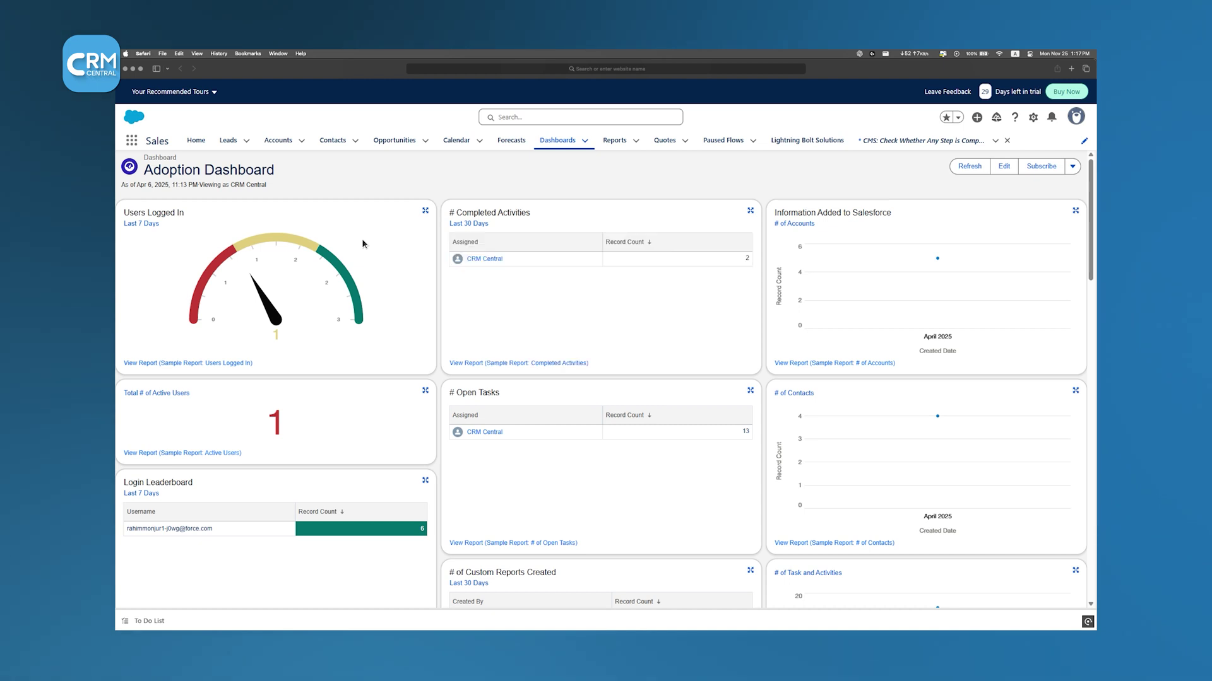
{"action": "scroll", "coordinate": [362, 244], "scroll_direction": "down", "scroll_amount": 3}
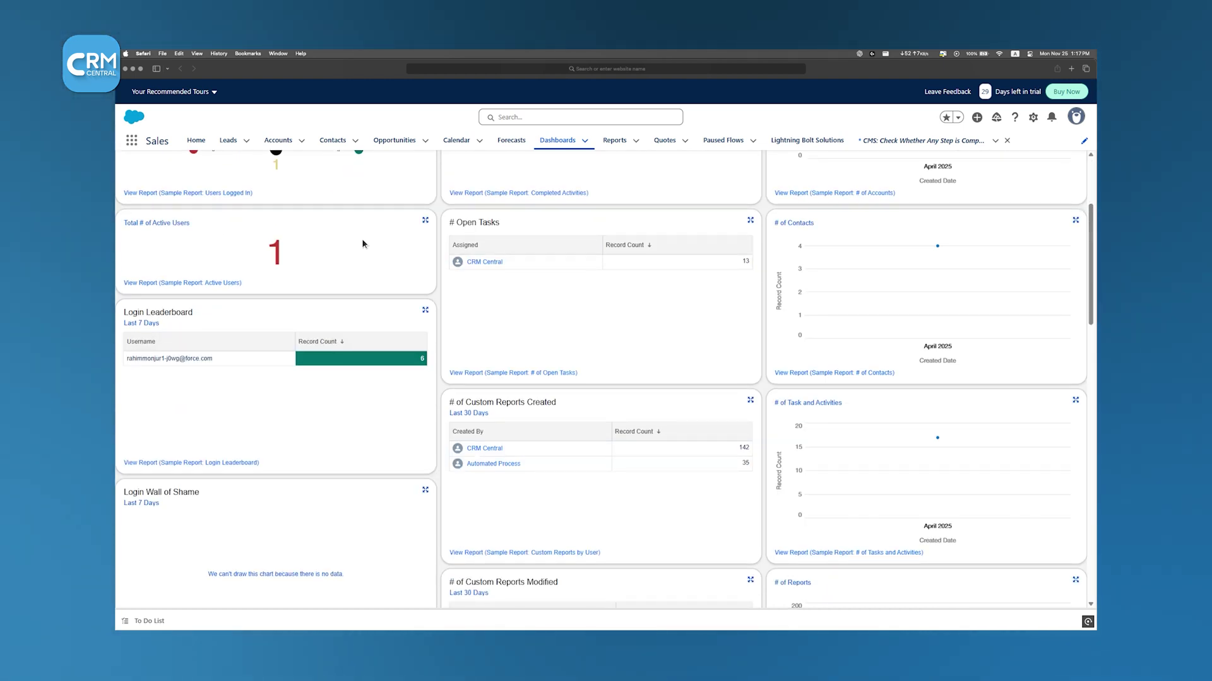
{"action": "scroll", "coordinate": [362, 244], "scroll_direction": "down", "scroll_amount": 1}
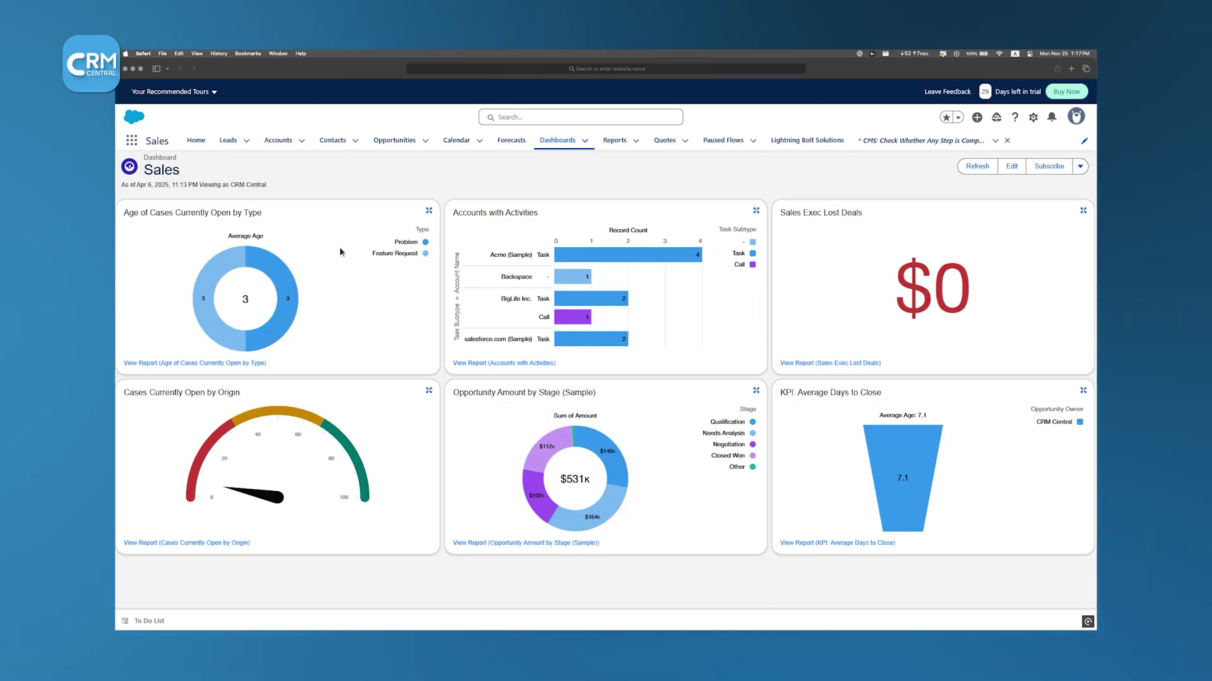
{"action": "left_click", "coordinate": [757, 211]}
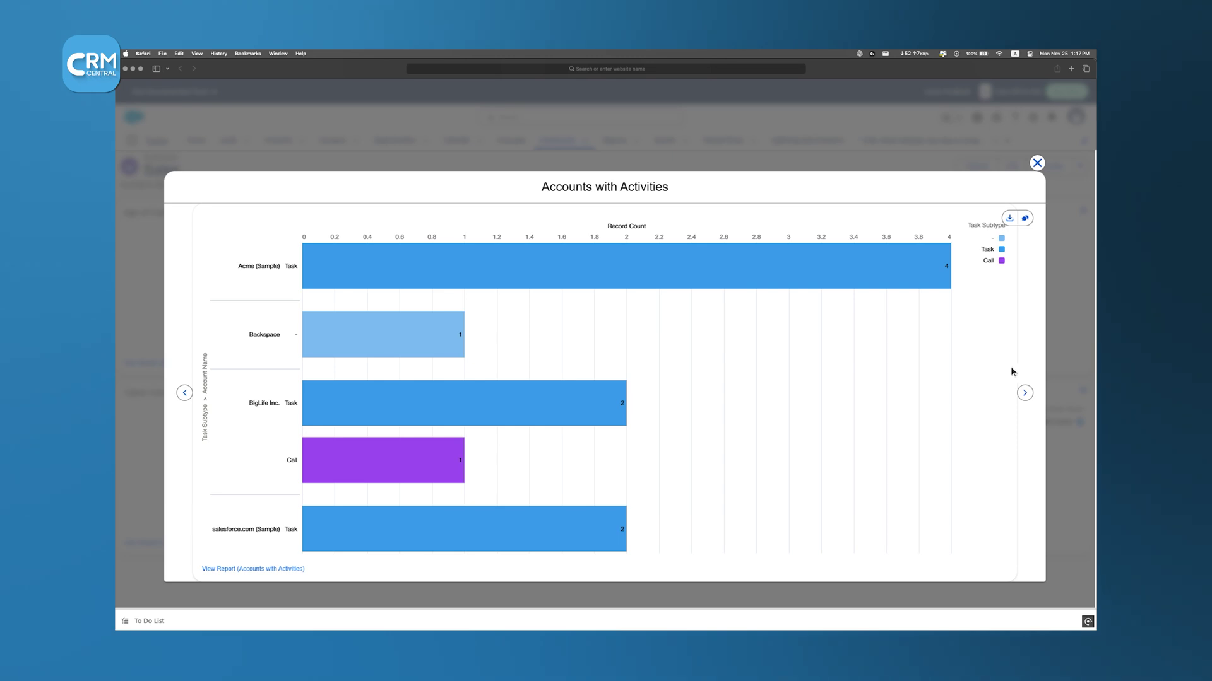
{"action": "left_click", "coordinate": [1025, 393]}
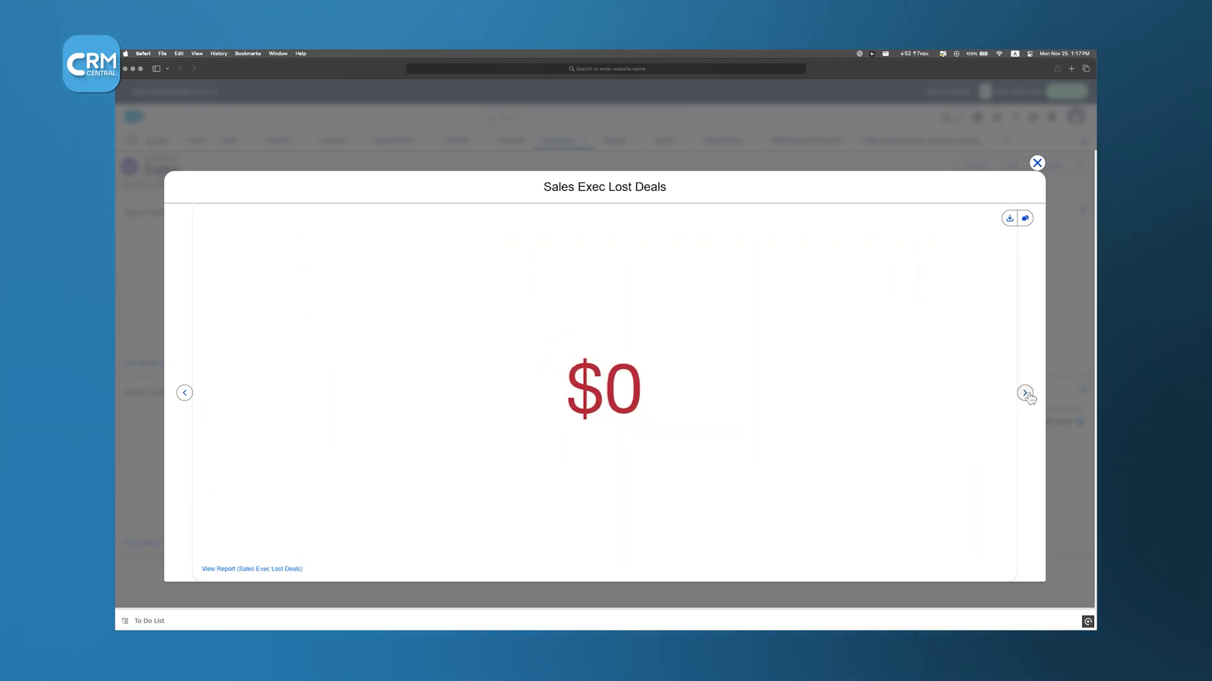
{"action": "left_click", "coordinate": [1025, 393]}
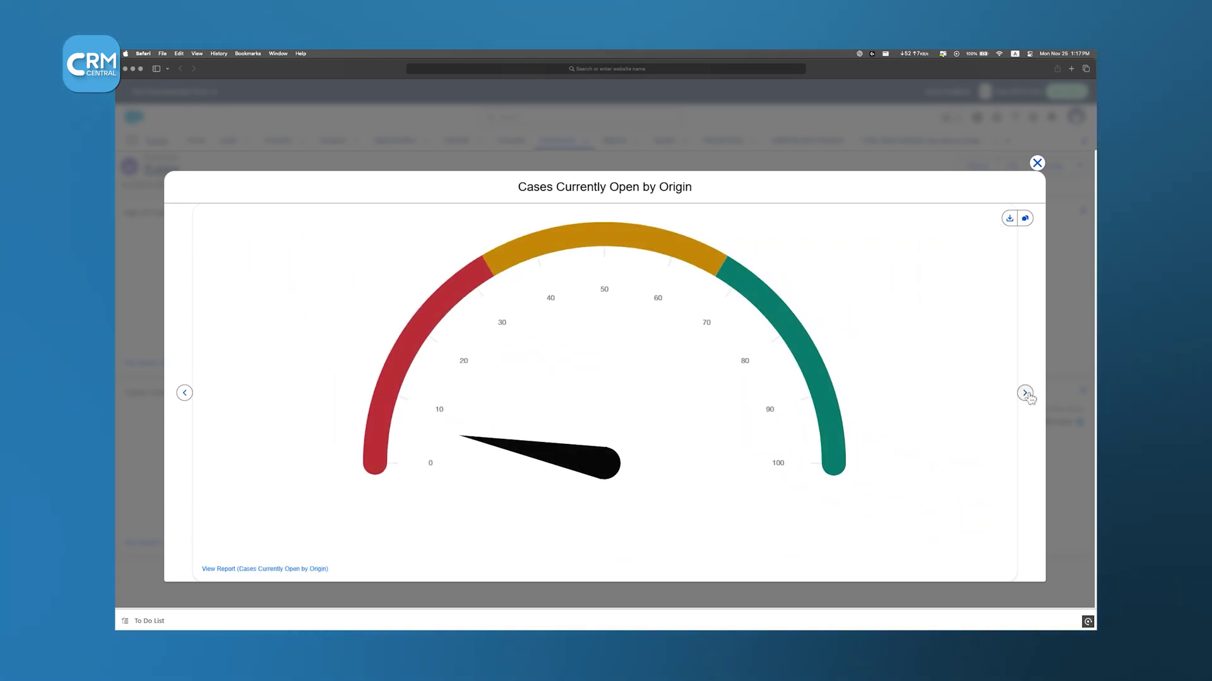
{"action": "left_click", "coordinate": [1025, 393]}
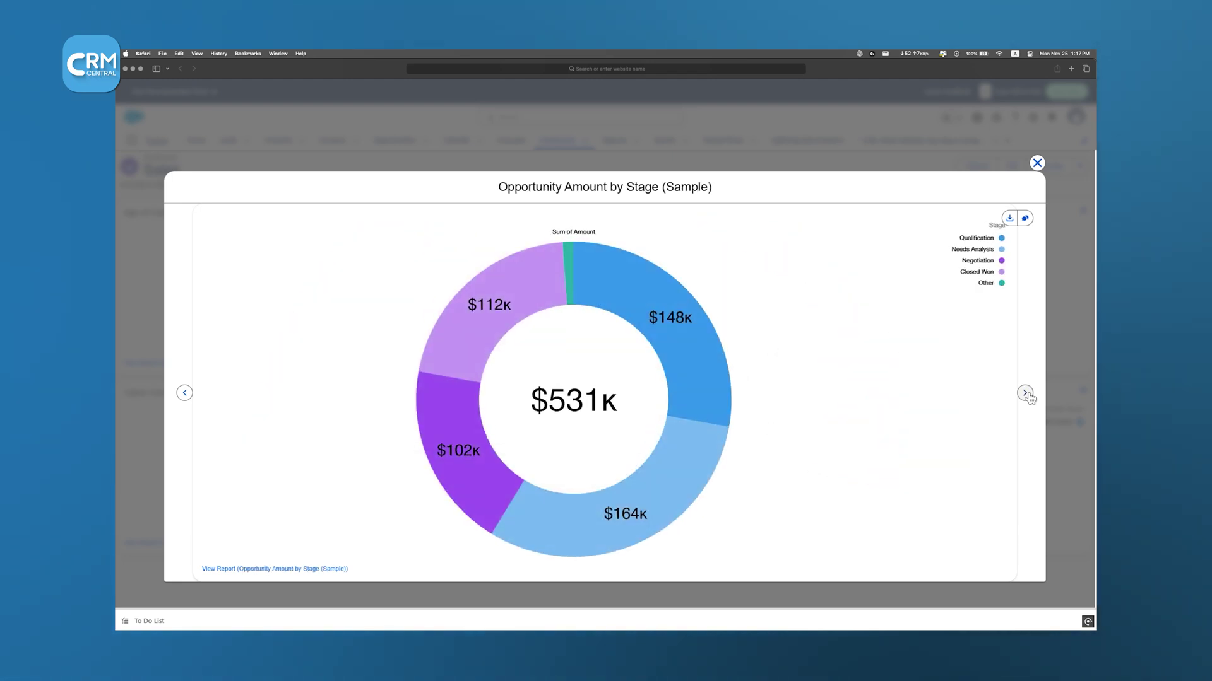
{"action": "left_click", "coordinate": [1025, 393]}
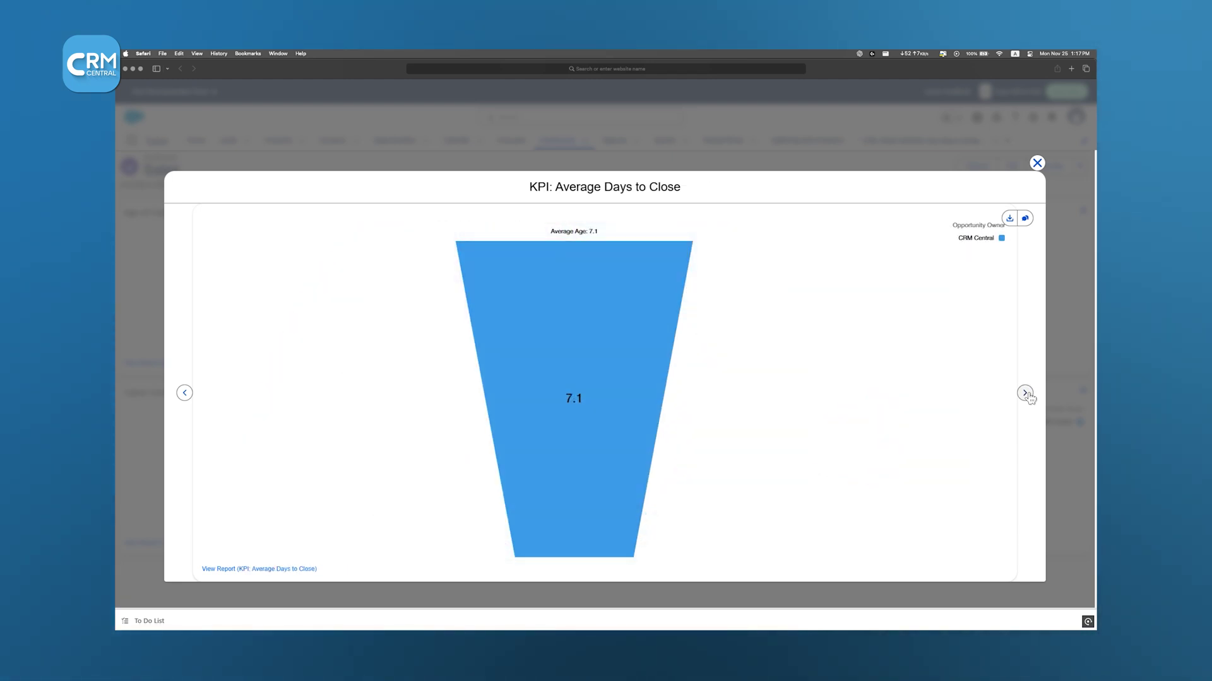
{"action": "left_click", "coordinate": [1025, 394]}
{"action": "left_click", "coordinate": [1025, 393]}
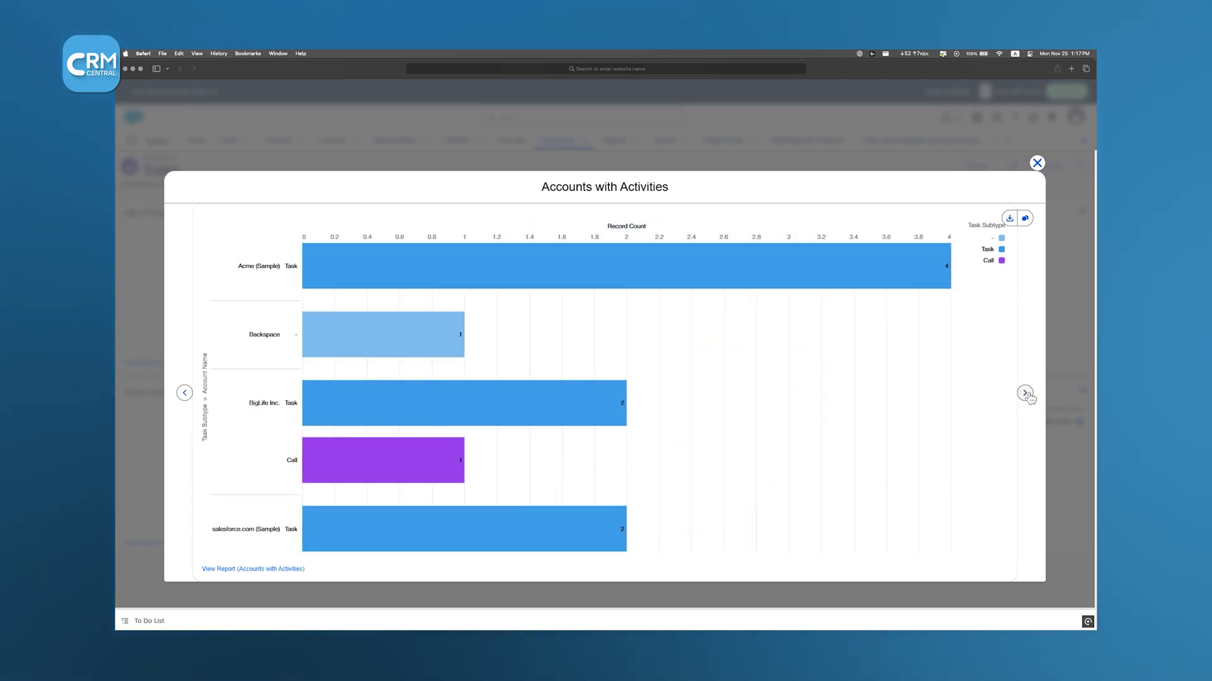
{"action": "left_click", "coordinate": [1025, 393]}
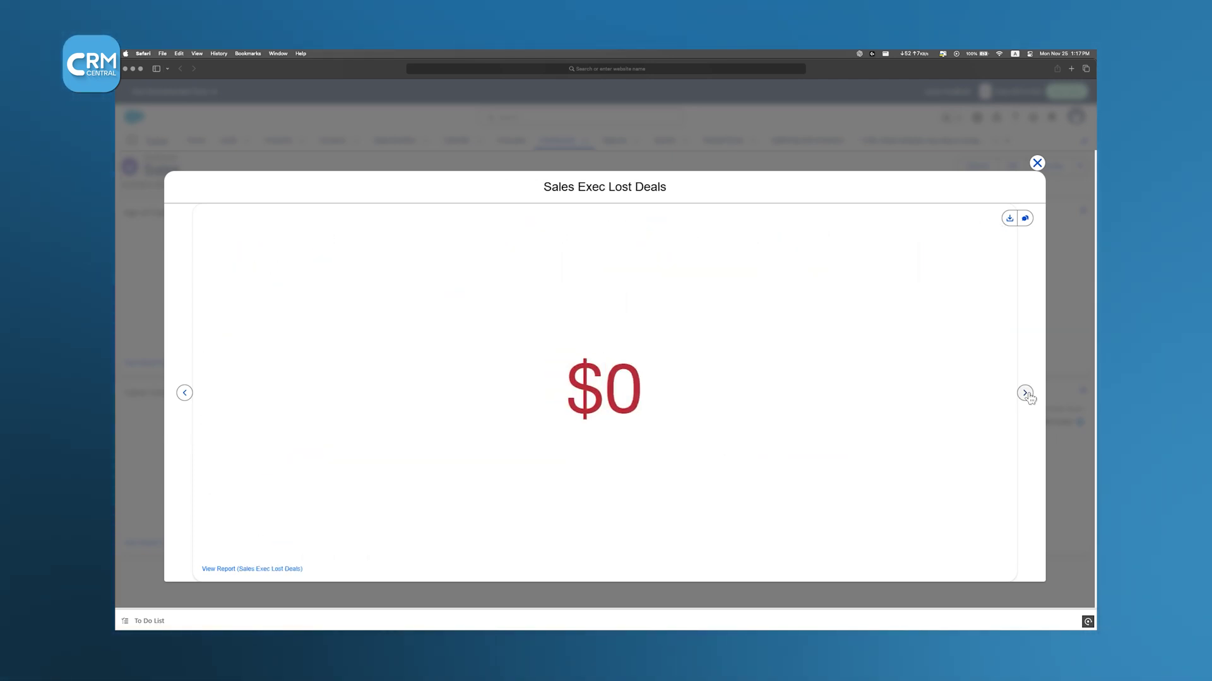
{"action": "left_click", "coordinate": [1025, 394]}
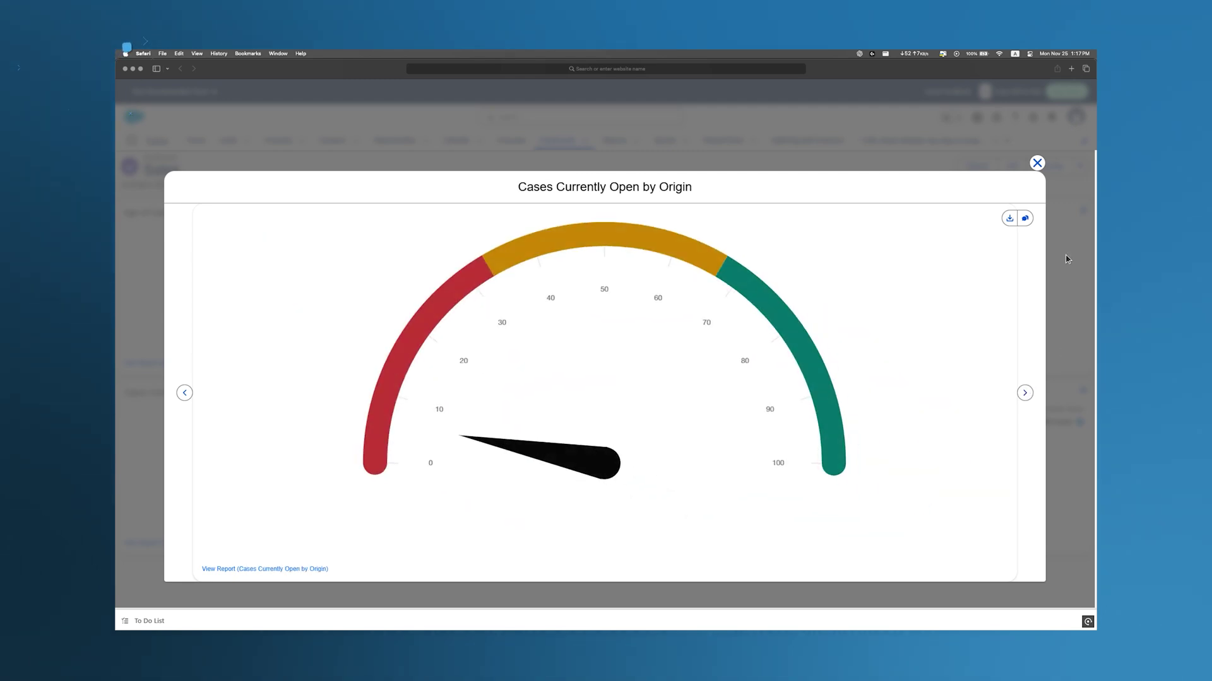
{"action": "left_click", "coordinate": [1036, 163]}
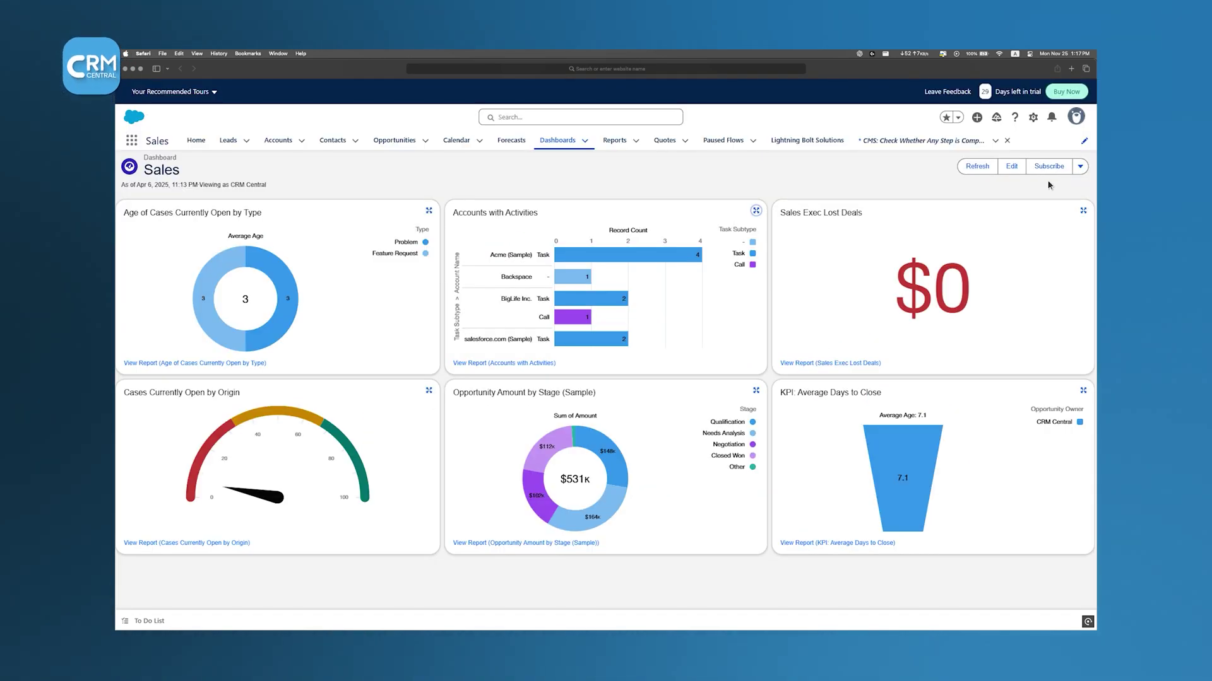